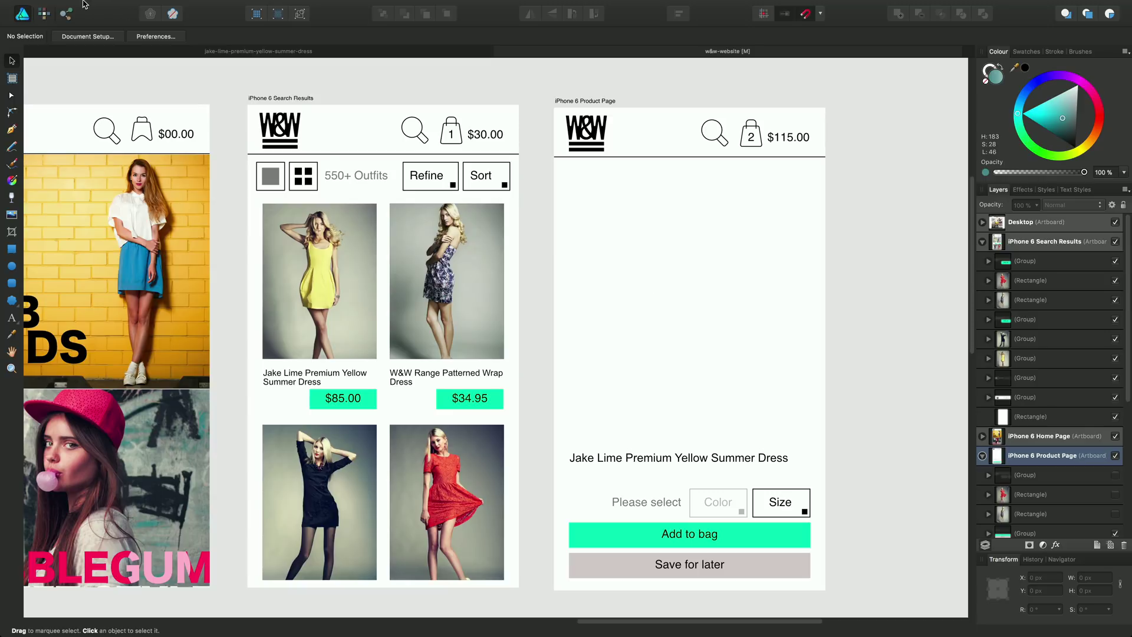
Place jake-lime-premium-yellow-summer-dress.afdesign from the Refine Selection Tool folder into the mockup.
{"action": "left_click", "coordinate": [117, 7]}
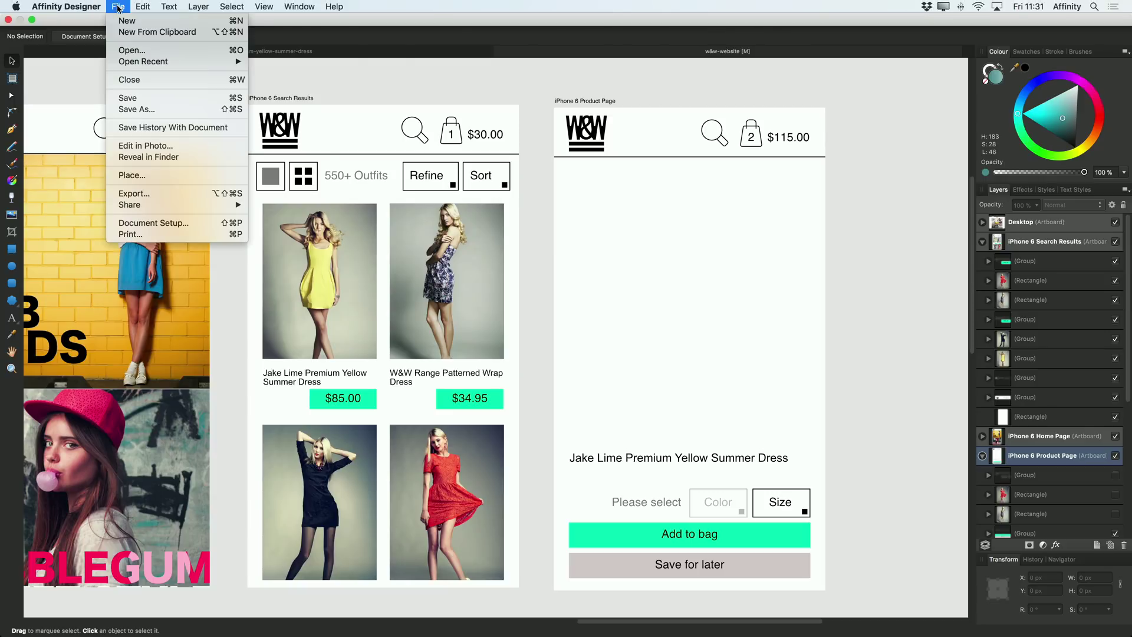
{"action": "left_click", "coordinate": [161, 174]}
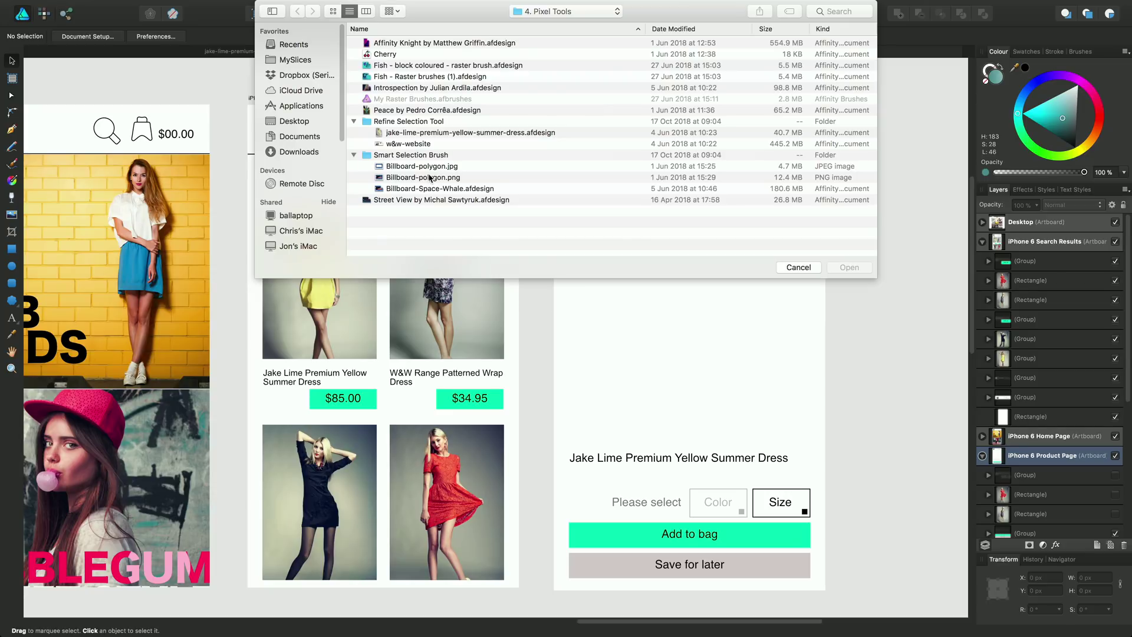
{"action": "left_click", "coordinate": [417, 133]}
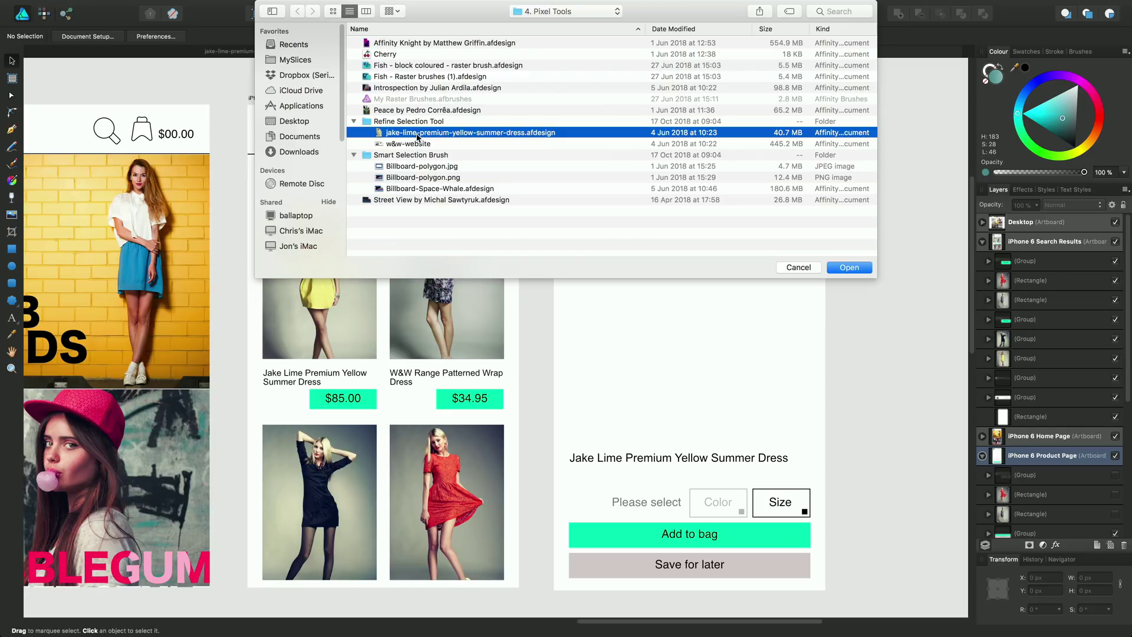
{"action": "left_click", "coordinate": [842, 272]}
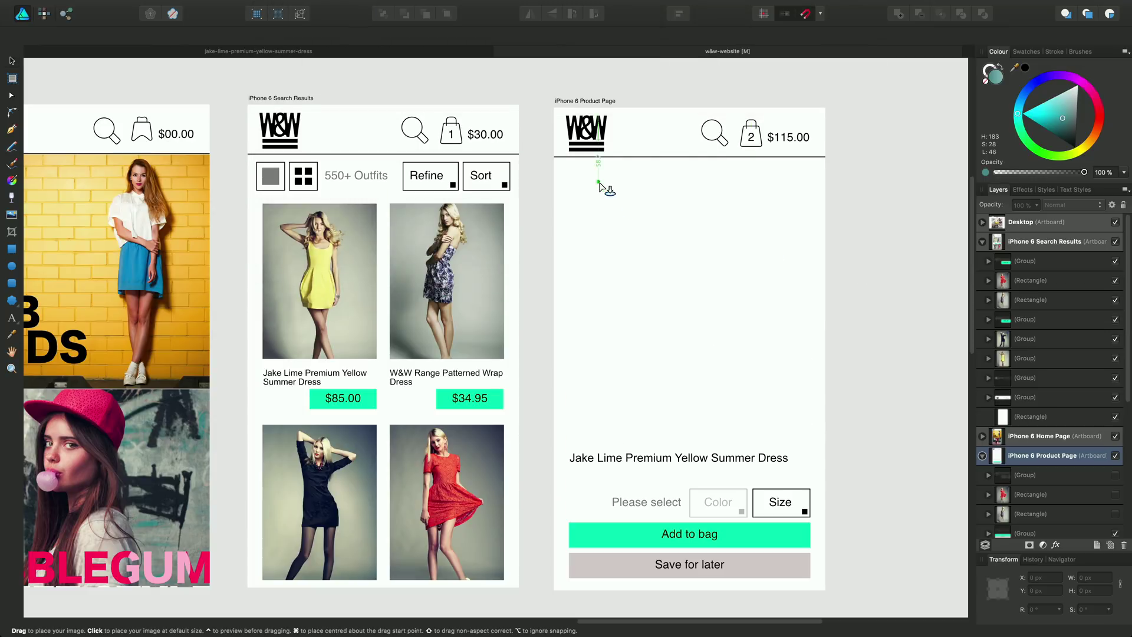
Drag the dress photo onto the Product Page artboard at 235.3 × 352.9 px and snap it centred.
{"action": "left_click_drag", "start_coordinate": [599, 181], "coordinate": [815, 417]}
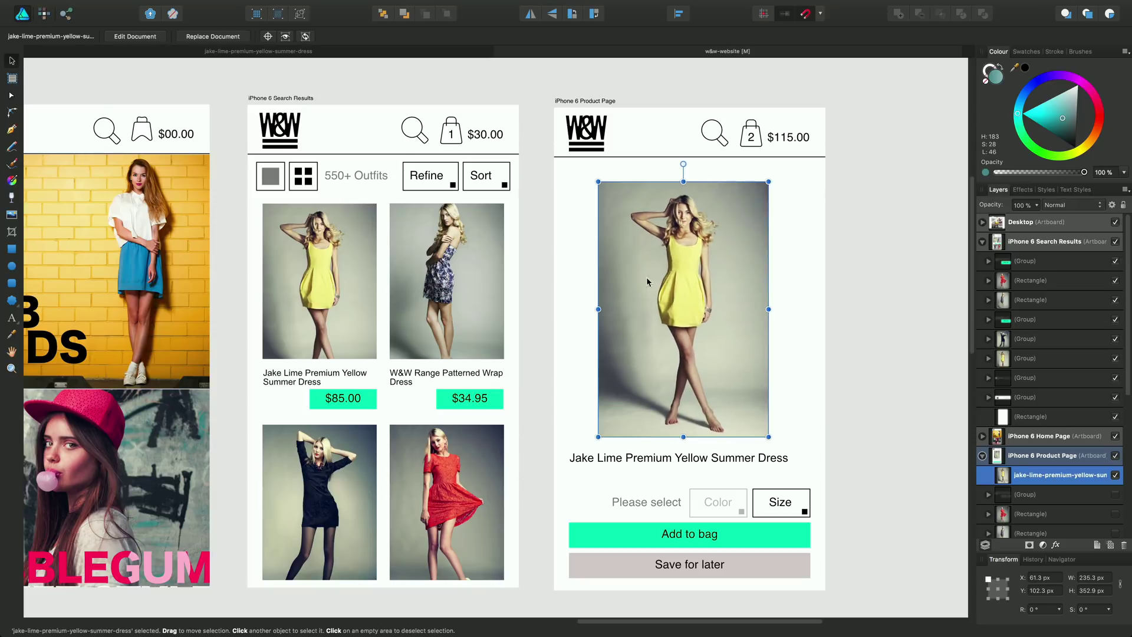
{"action": "mouse_move", "coordinate": [675, 288]}
{"action": "left_mouse_down"}
{"action": "mouse_move", "coordinate": [694, 287]}
{"action": "mouse_move", "coordinate": [685, 288]}
{"action": "left_mouse_up"}
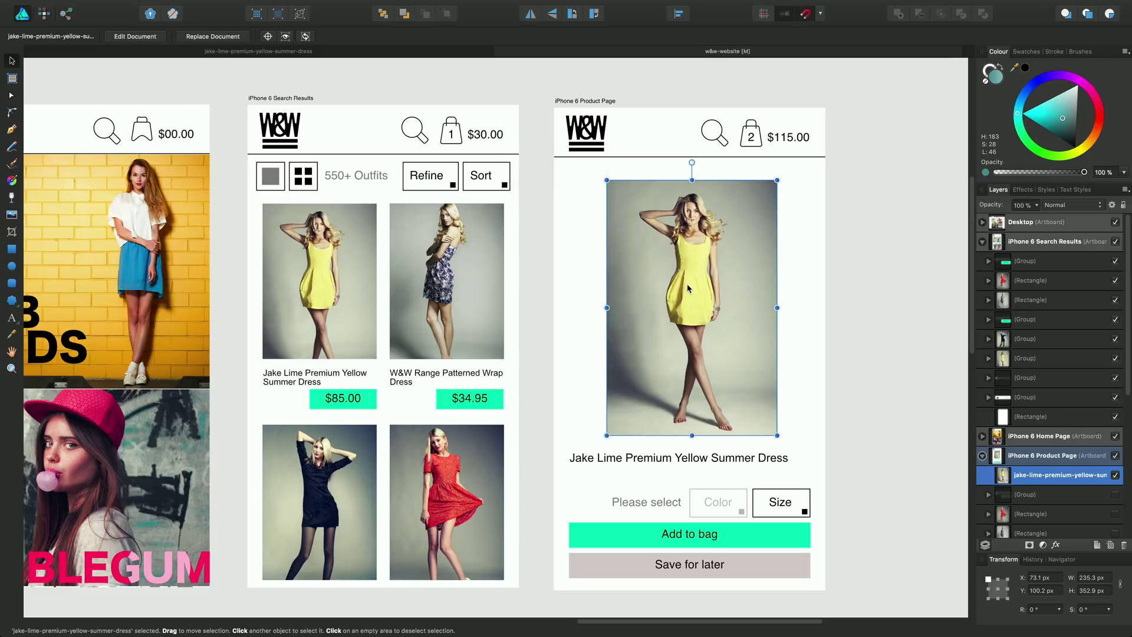
Open the placed dress photo as an embedded document in the Pixel Persona.
{"action": "double_click", "coordinate": [709, 313]}
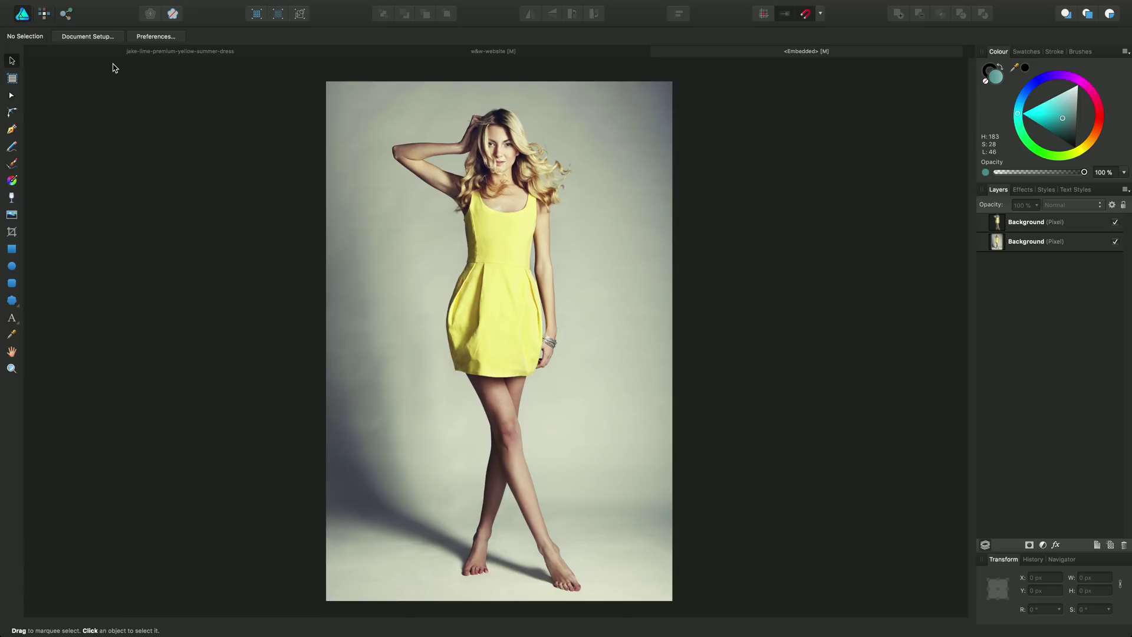
{"action": "left_click", "coordinate": [45, 14]}
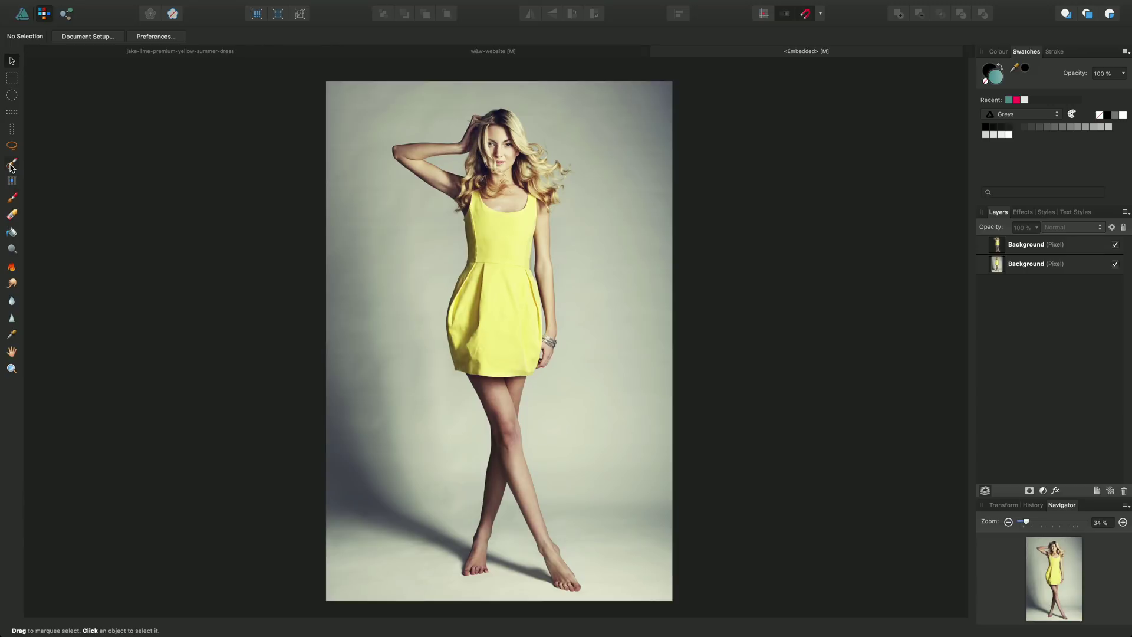
Paint a selection over the grey background around the model with the Selection Brush.
{"action": "left_click", "coordinate": [11, 165]}
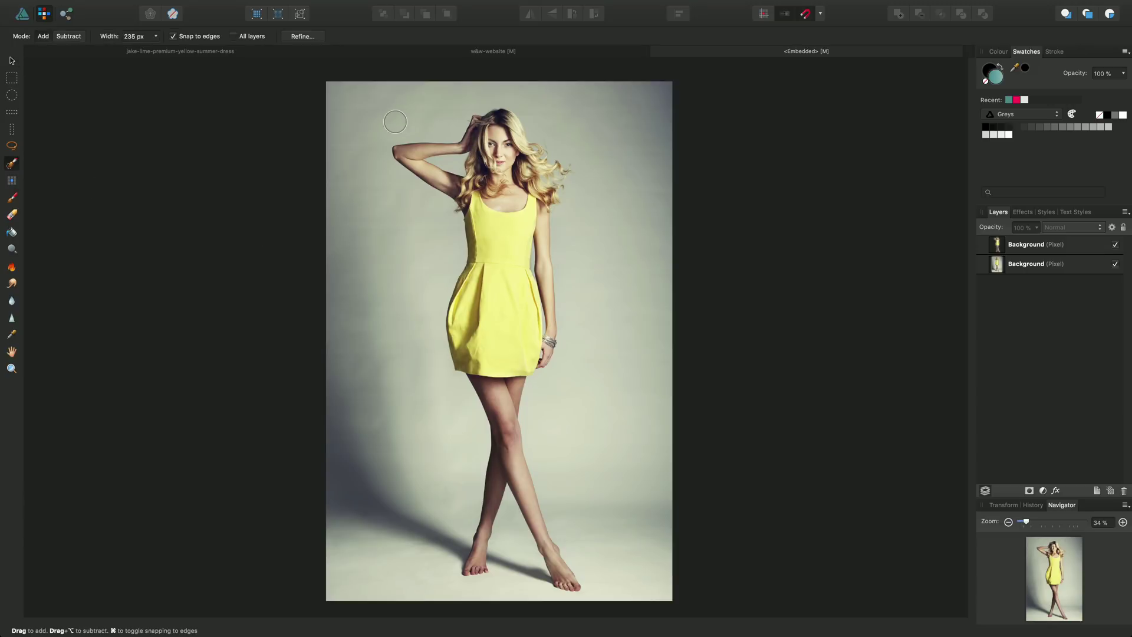
{"action": "mouse_move", "coordinate": [388, 110]}
{"action": "left_mouse_down"}
{"action": "mouse_move", "coordinate": [361, 116]}
{"action": "mouse_move", "coordinate": [348, 142]}
{"action": "mouse_move", "coordinate": [356, 211]}
{"action": "left_mouse_up"}
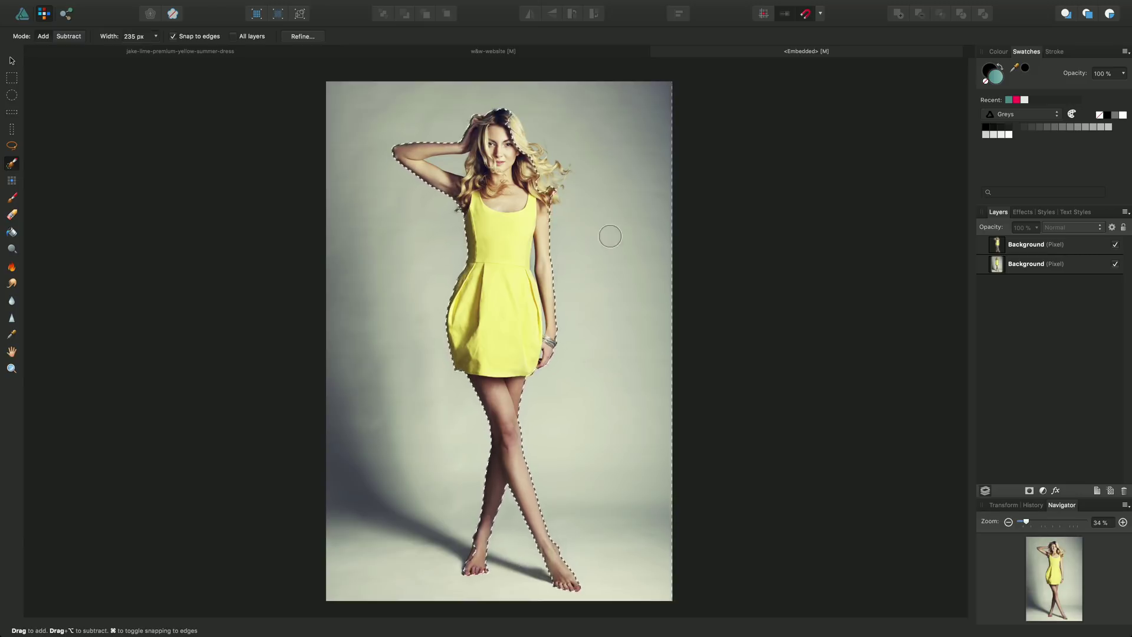
Invert the pixel selection so it covers the model instead of the background.
{"action": "left_click", "coordinate": [200, 6]}
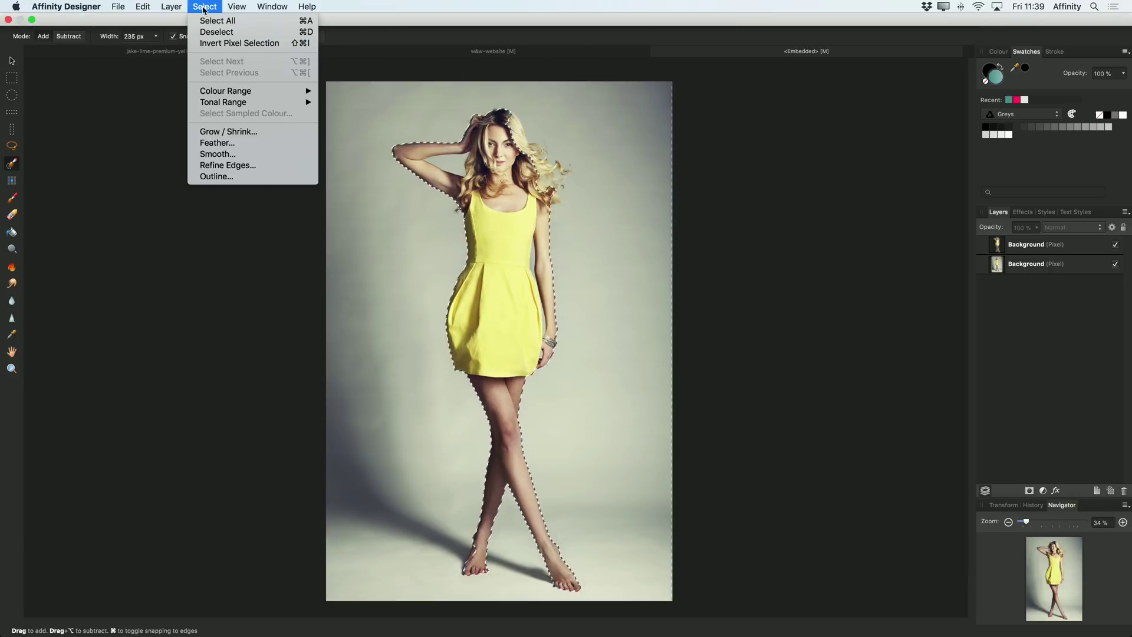
{"action": "left_click", "coordinate": [225, 44]}
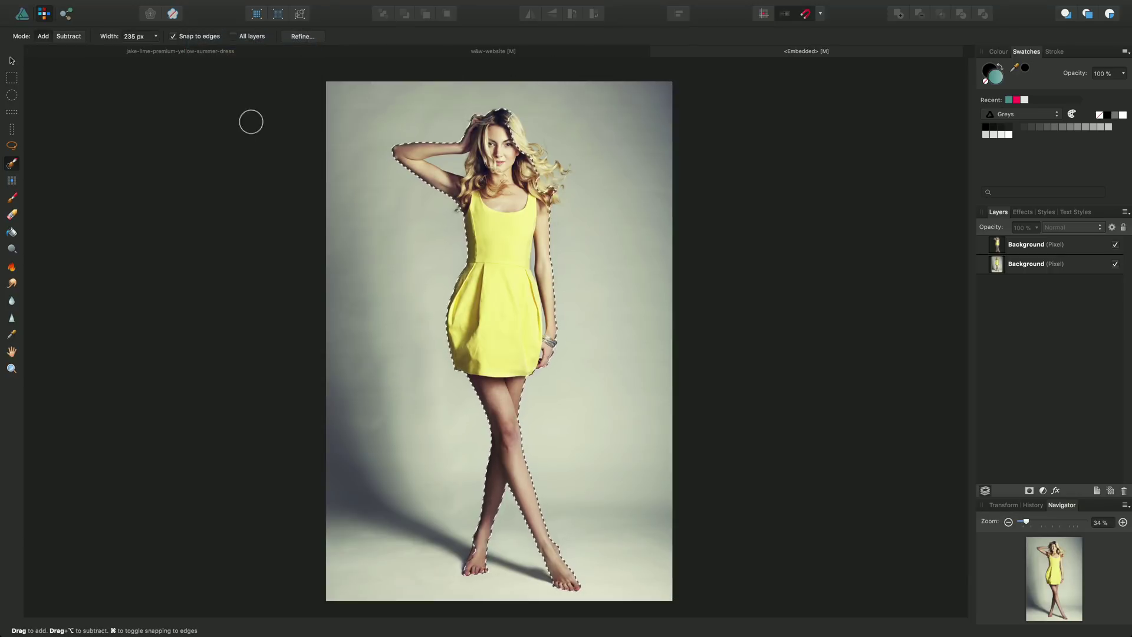
Start Refine Selection with Matte edges at 10% border, viewing the model's face and hair.
{"action": "left_click", "coordinate": [300, 38]}
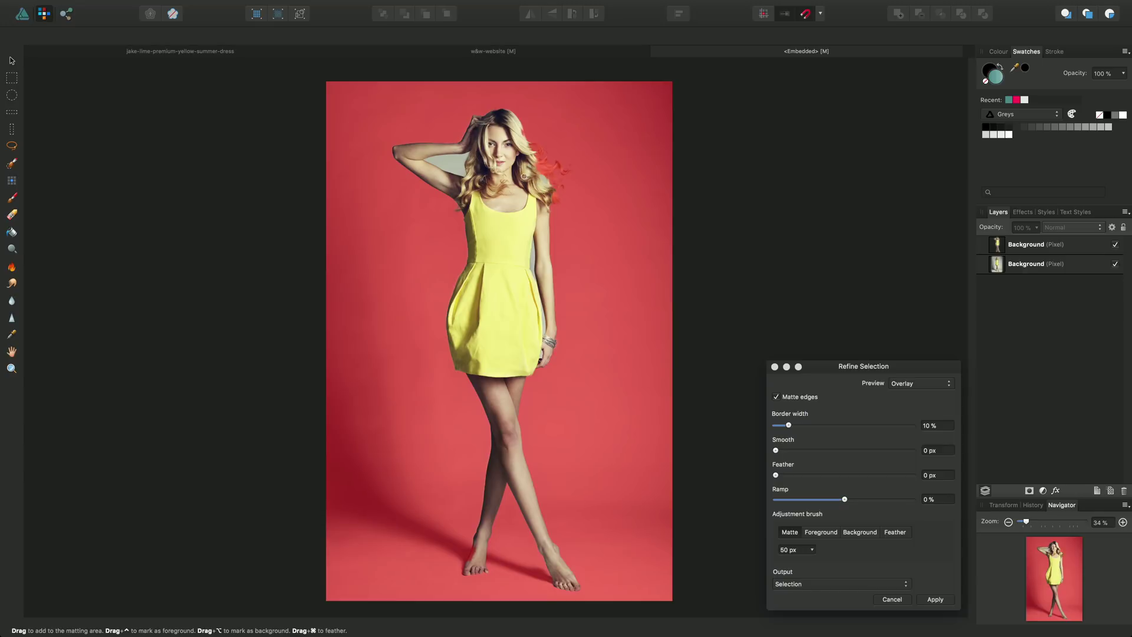
{"action": "scroll", "coordinate": [495, 153], "scroll_direction": "down", "scroll_amount": 1}
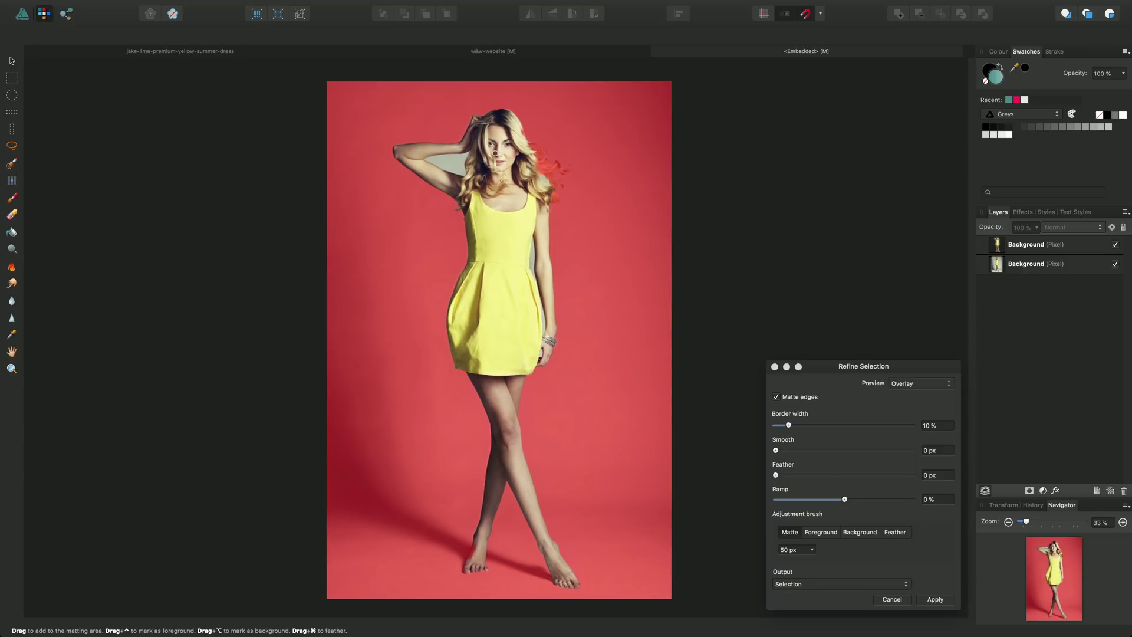
{"action": "scroll", "coordinate": [495, 153], "scroll_direction": "up", "scroll_amount": 5}
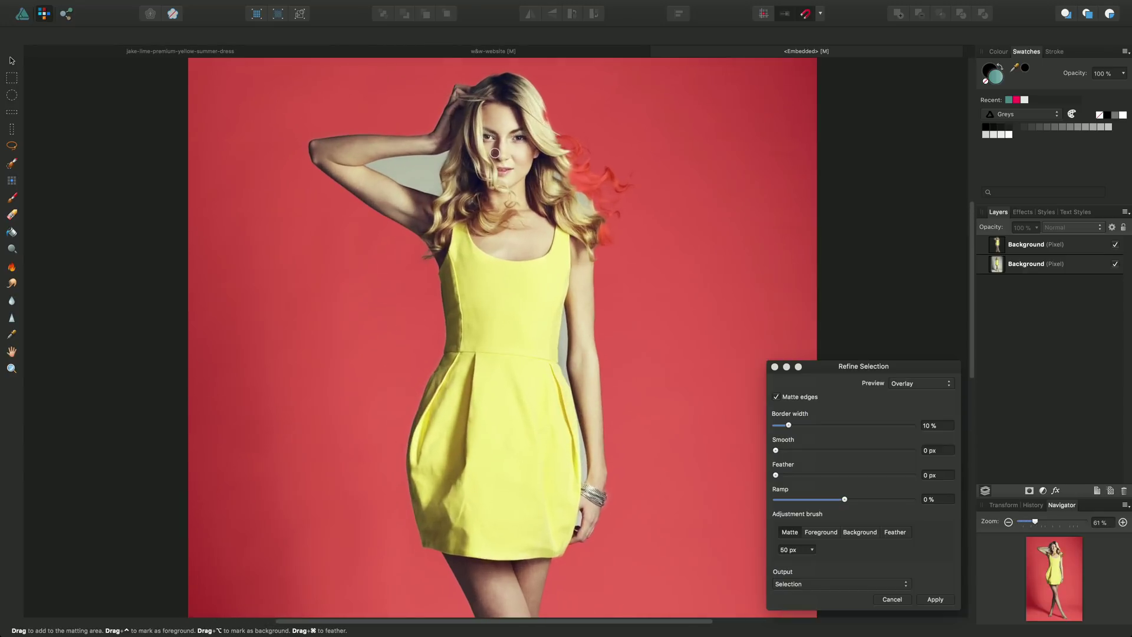
{"action": "scroll", "coordinate": [494, 153], "scroll_direction": "up", "scroll_amount": 4}
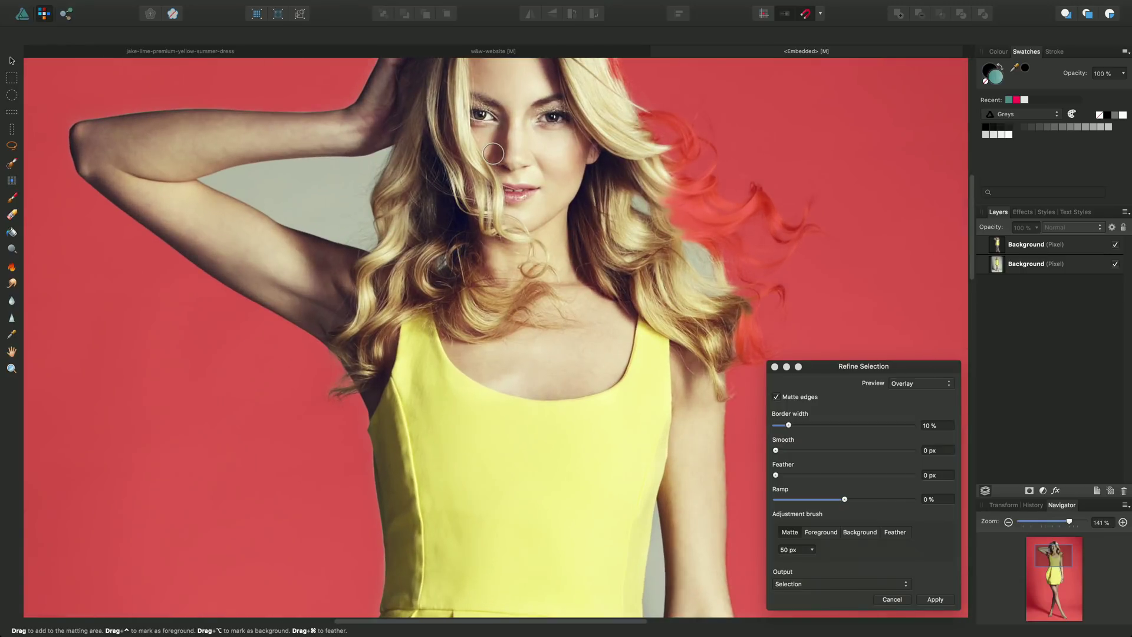
{"action": "key", "text": "space"}
{"action": "mouse_move", "coordinate": [493, 153]}
{"action": "left_mouse_down"}
{"action": "mouse_move", "coordinate": [483, 324]}
{"action": "mouse_move", "coordinate": [375, 263]}
{"action": "left_mouse_up"}
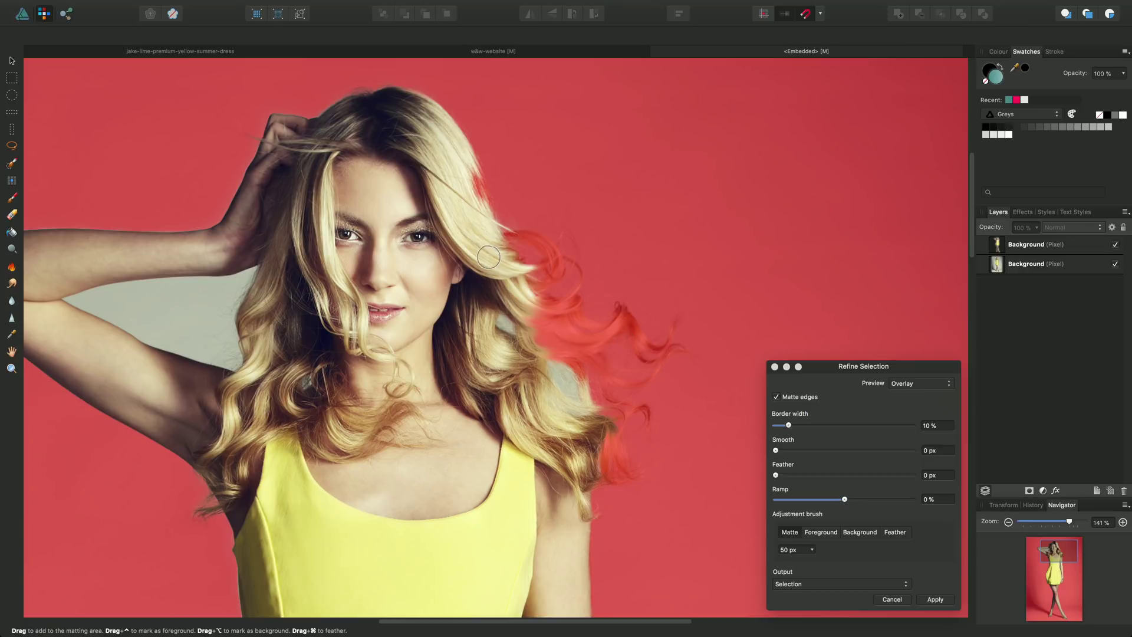
Matte-brush the flyaway hair at 233 px, then the hair top, raised arm and face at 88 px.
{"action": "key", "text": "bracketright"}
{"action": "key", "text": "bracketright"}
{"action": "key", "text": "bracketright"}
{"action": "key", "text": "bracketright"}
{"action": "key", "text": "bracketright"}
{"action": "key", "text": "bracketright"}
{"action": "key", "text": "bracketright"}
{"action": "key", "text": "bracketright"}
{"action": "key", "text": "bracketright"}
{"action": "key", "text": "bracketright"}
{"action": "mouse_move", "coordinate": [470, 164]}
{"action": "left_mouse_down"}
{"action": "mouse_move", "coordinate": [572, 284]}
{"action": "mouse_move", "coordinate": [573, 342]}
{"action": "mouse_move", "coordinate": [670, 328]}
{"action": "mouse_move", "coordinate": [663, 372]}
{"action": "mouse_move", "coordinate": [610, 401]}
{"action": "mouse_move", "coordinate": [625, 443]}
{"action": "mouse_move", "coordinate": [597, 503]}
{"action": "mouse_move", "coordinate": [602, 592]}
{"action": "left_mouse_up"}
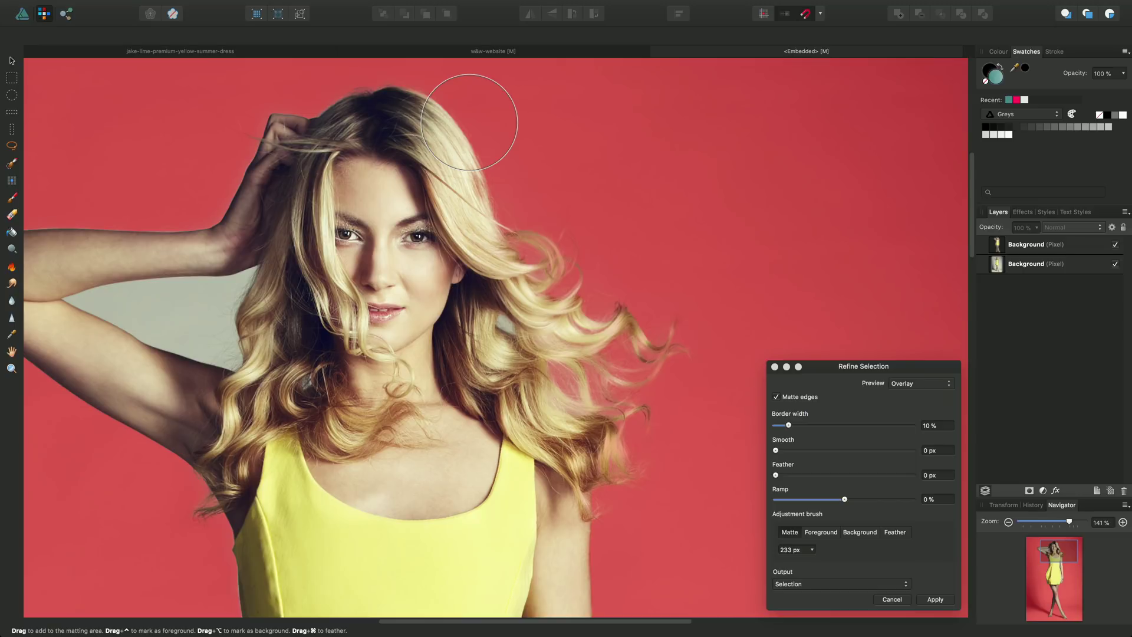
{"action": "key", "text": "bracketleft"}
{"action": "key", "text": "bracketleft"}
{"action": "key", "text": "bracketleft"}
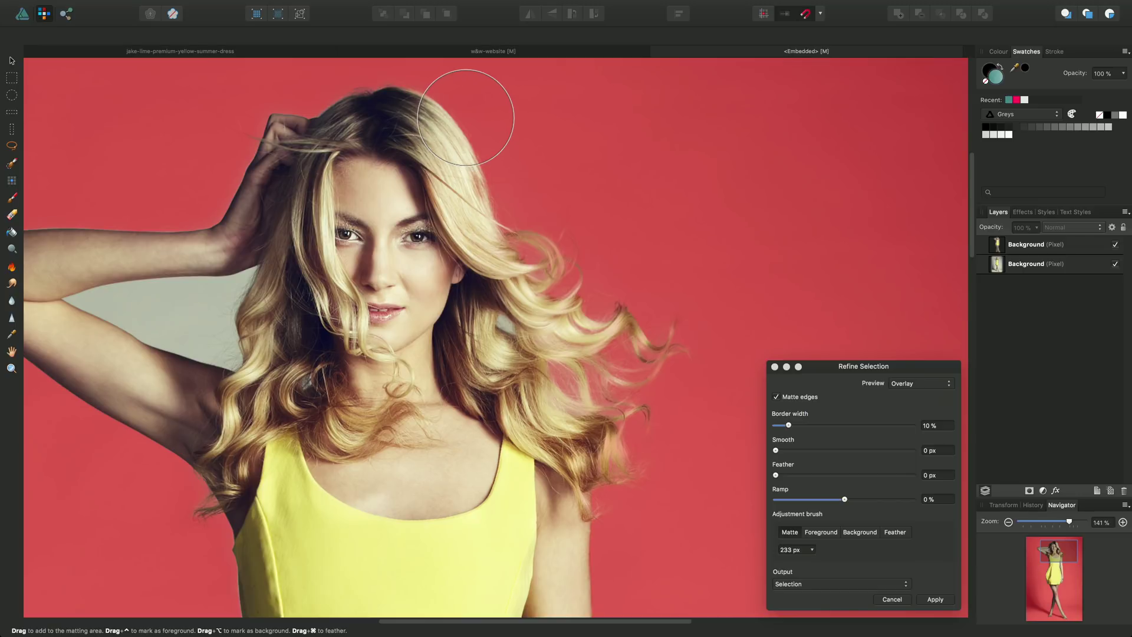
{"action": "key", "text": "bracketleft"}
{"action": "key", "text": "bracketleft"}
{"action": "mouse_move", "coordinate": [463, 117]}
{"action": "left_mouse_down"}
{"action": "mouse_move", "coordinate": [389, 90]}
{"action": "mouse_move", "coordinate": [349, 91]}
{"action": "mouse_move", "coordinate": [306, 116]}
{"action": "left_mouse_up"}
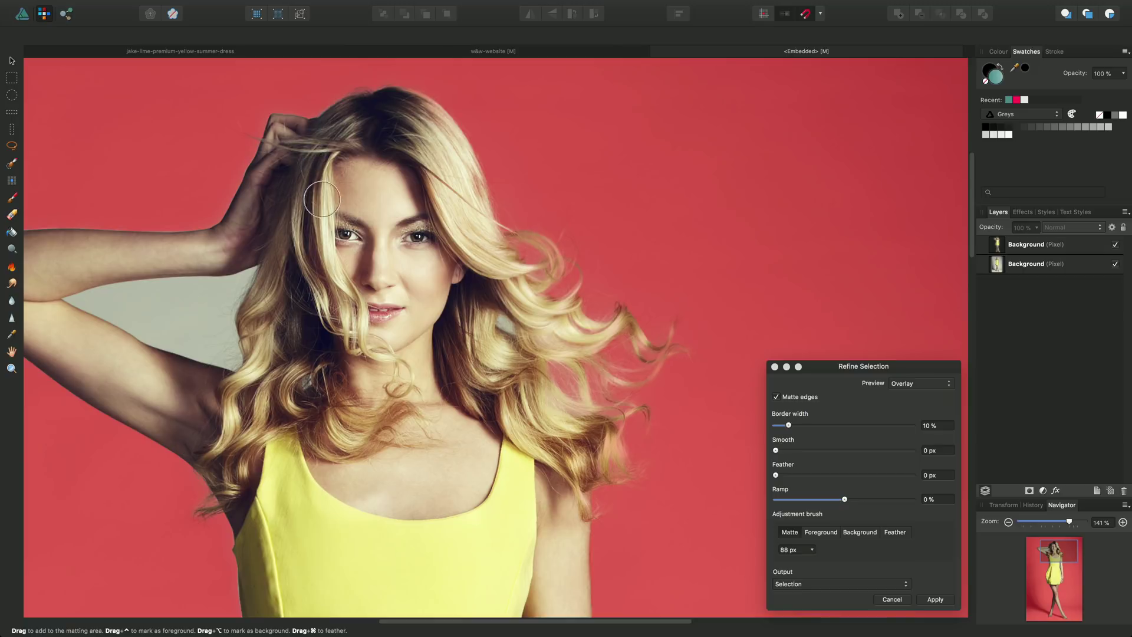
{"action": "mouse_move", "coordinate": [256, 269]}
{"action": "left_mouse_down"}
{"action": "mouse_move", "coordinate": [67, 293]}
{"action": "mouse_move", "coordinate": [113, 322]}
{"action": "mouse_move", "coordinate": [233, 361]}
{"action": "mouse_move", "coordinate": [247, 296]}
{"action": "mouse_move", "coordinate": [226, 290]}
{"action": "mouse_move", "coordinate": [120, 302]}
{"action": "mouse_move", "coordinate": [232, 333]}
{"action": "mouse_move", "coordinate": [219, 311]}
{"action": "mouse_move", "coordinate": [99, 305]}
{"action": "mouse_move", "coordinate": [258, 340]}
{"action": "left_mouse_up"}
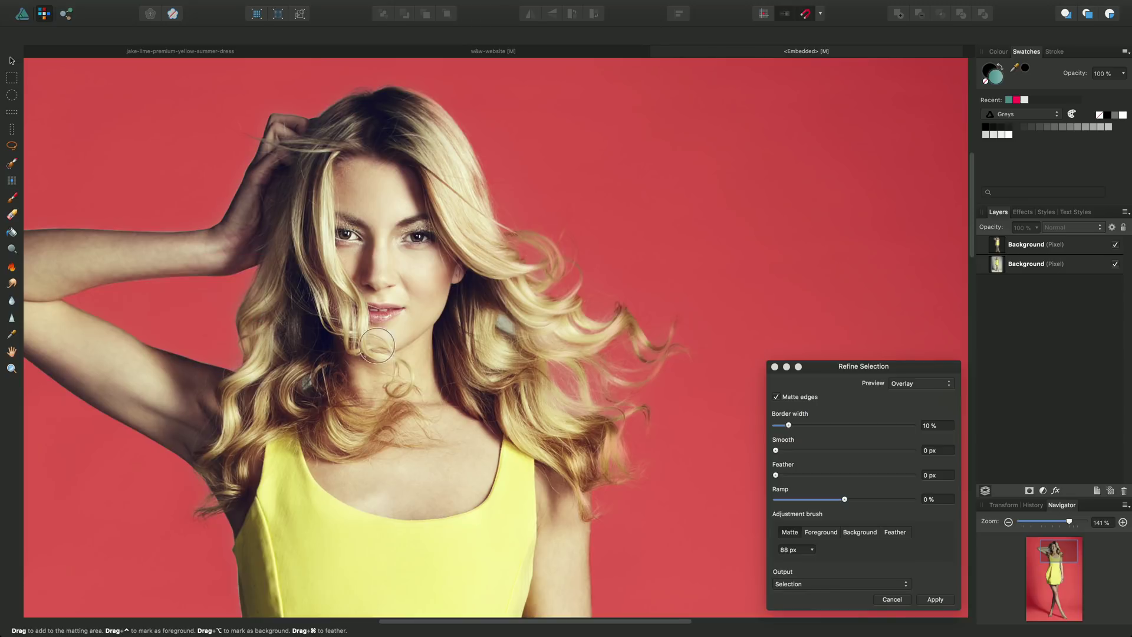
{"action": "mouse_move", "coordinate": [512, 319]}
{"action": "left_mouse_down"}
{"action": "mouse_move", "coordinate": [501, 322]}
{"action": "mouse_move", "coordinate": [534, 333]}
{"action": "mouse_move", "coordinate": [498, 315]}
{"action": "mouse_move", "coordinate": [510, 330]}
{"action": "mouse_move", "coordinate": [525, 298]}
{"action": "left_mouse_up"}
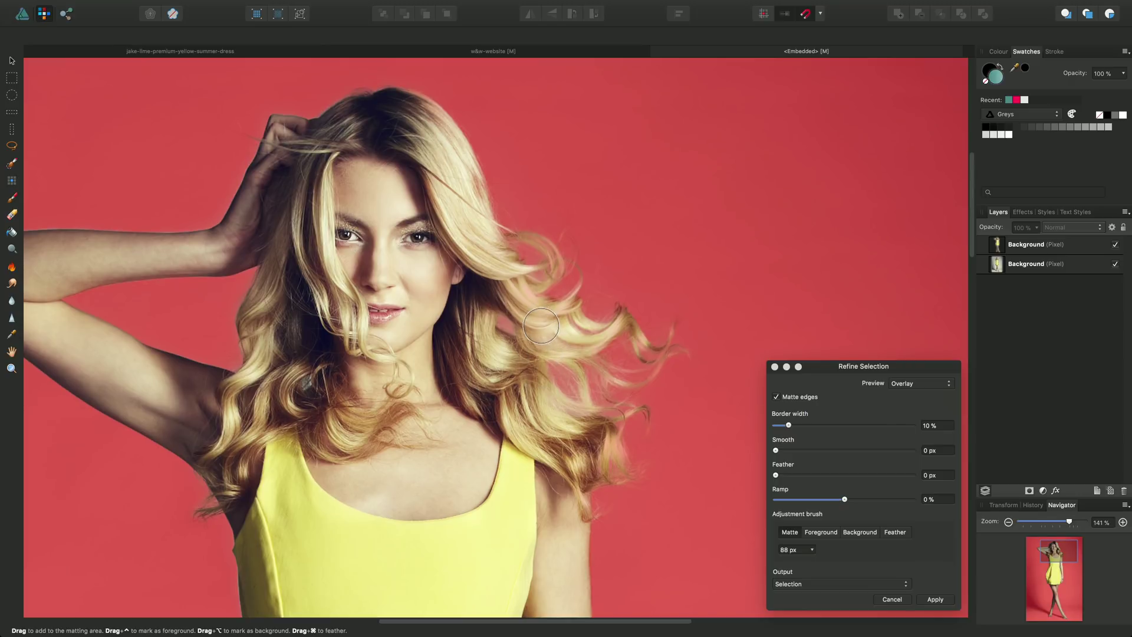
Matte-brush the edges where the arm meets the dress, down the arm, and along the dress side.
{"action": "scroll", "coordinate": [539, 333], "scroll_direction": "down", "scroll_amount": 3}
{"action": "scroll", "coordinate": [540, 328], "scroll_direction": "down", "scroll_amount": 10}
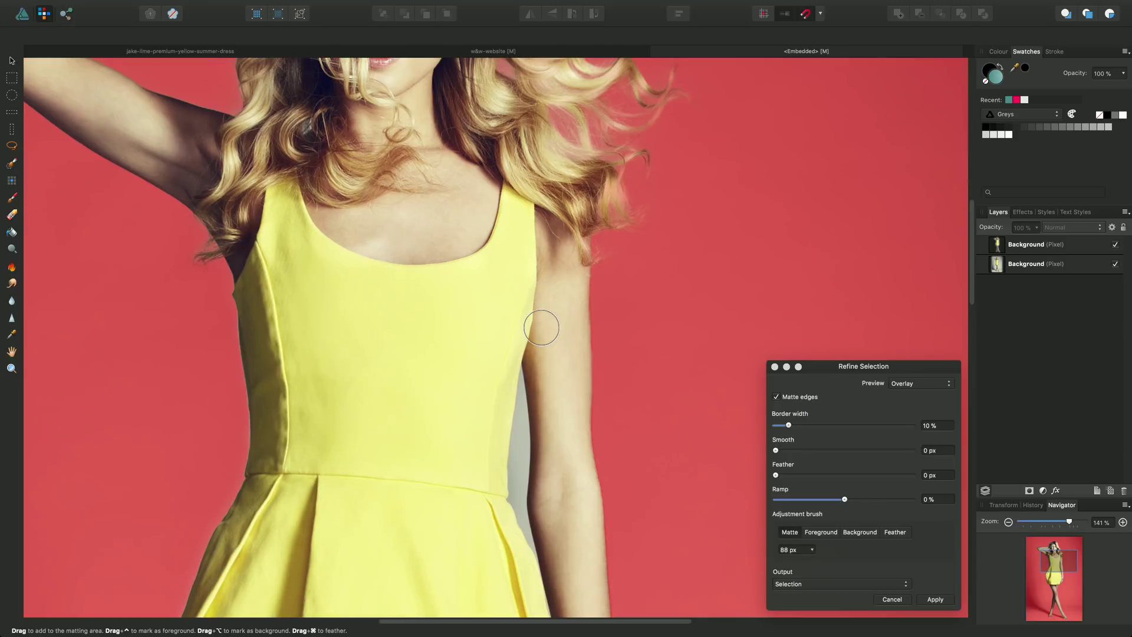
{"action": "scroll", "coordinate": [541, 328], "scroll_direction": "down", "scroll_amount": 2}
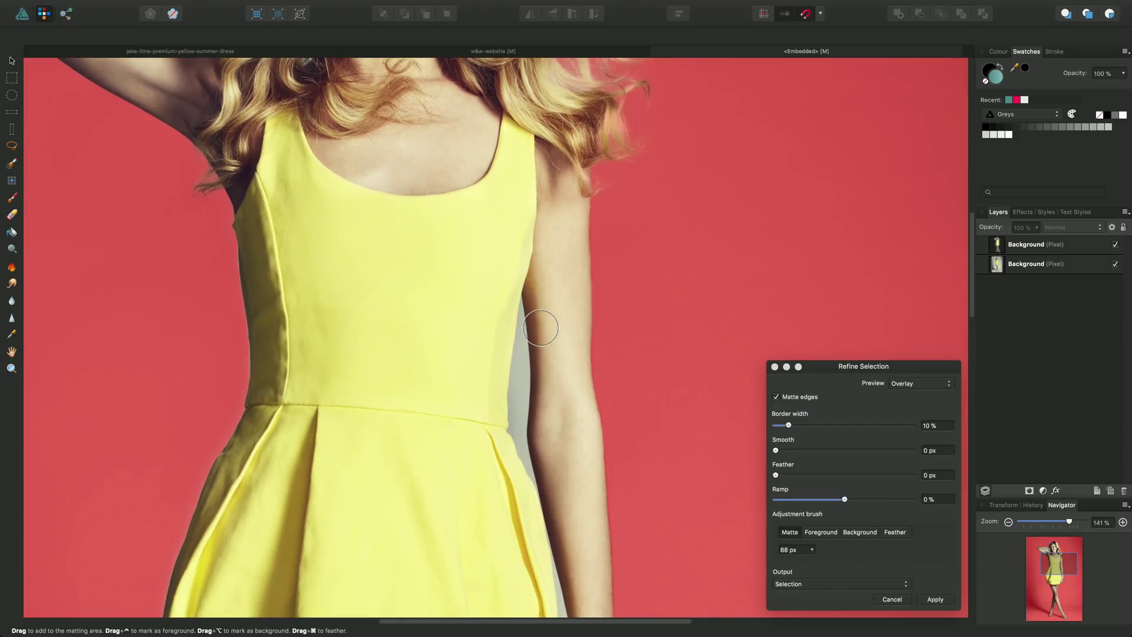
{"action": "left_click_drag", "start_coordinate": [540, 327], "coordinate": [527, 294]}
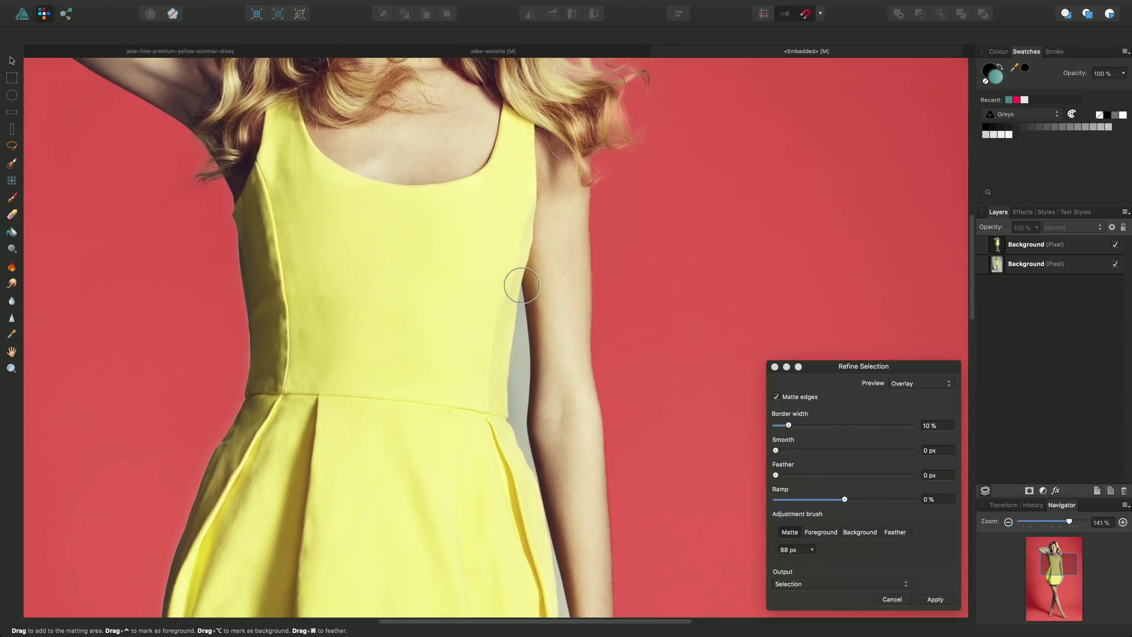
{"action": "mouse_move", "coordinate": [520, 280]}
{"action": "left_mouse_down"}
{"action": "mouse_move", "coordinate": [519, 417]}
{"action": "mouse_move", "coordinate": [555, 500]}
{"action": "left_mouse_up"}
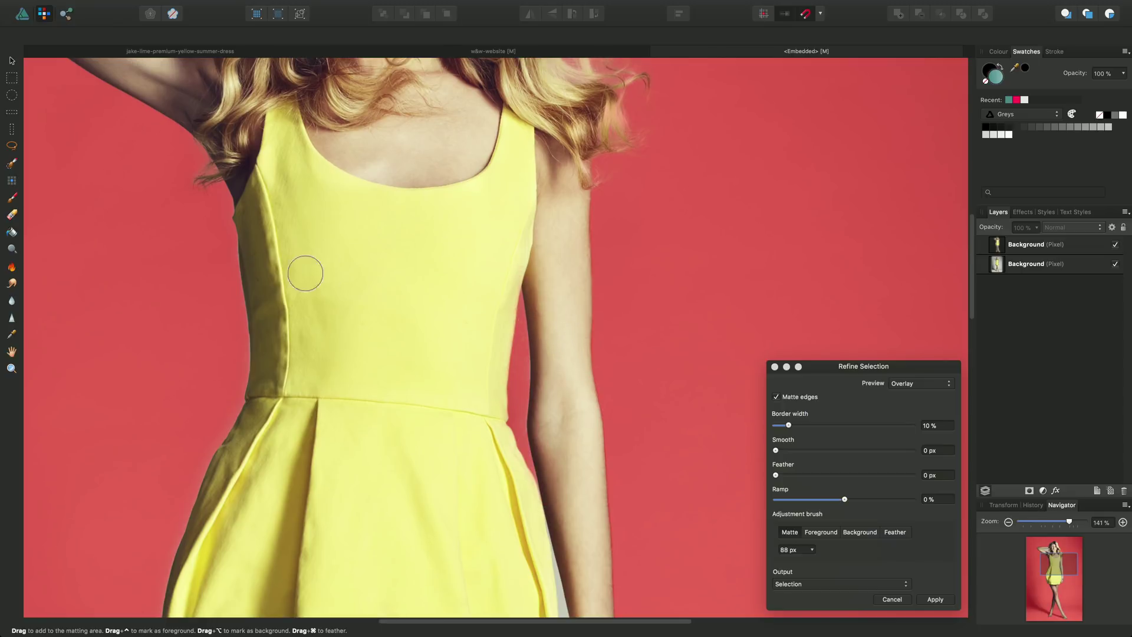
{"action": "mouse_move", "coordinate": [218, 198]}
{"action": "left_mouse_down"}
{"action": "mouse_move", "coordinate": [242, 348]}
{"action": "mouse_move", "coordinate": [175, 583]}
{"action": "left_mouse_up"}
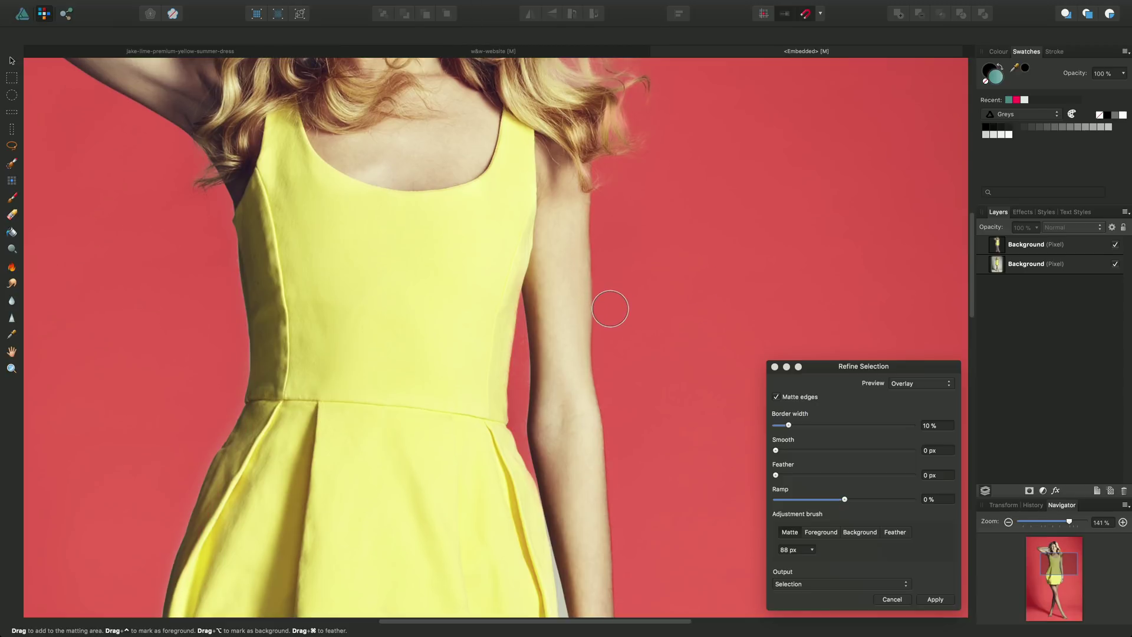
Matte-brush the edges along the model's legs and feet.
{"action": "scroll", "coordinate": [613, 312], "scroll_direction": "down", "scroll_amount": 5}
{"action": "scroll", "coordinate": [609, 310], "scroll_direction": "down", "scroll_amount": 4}
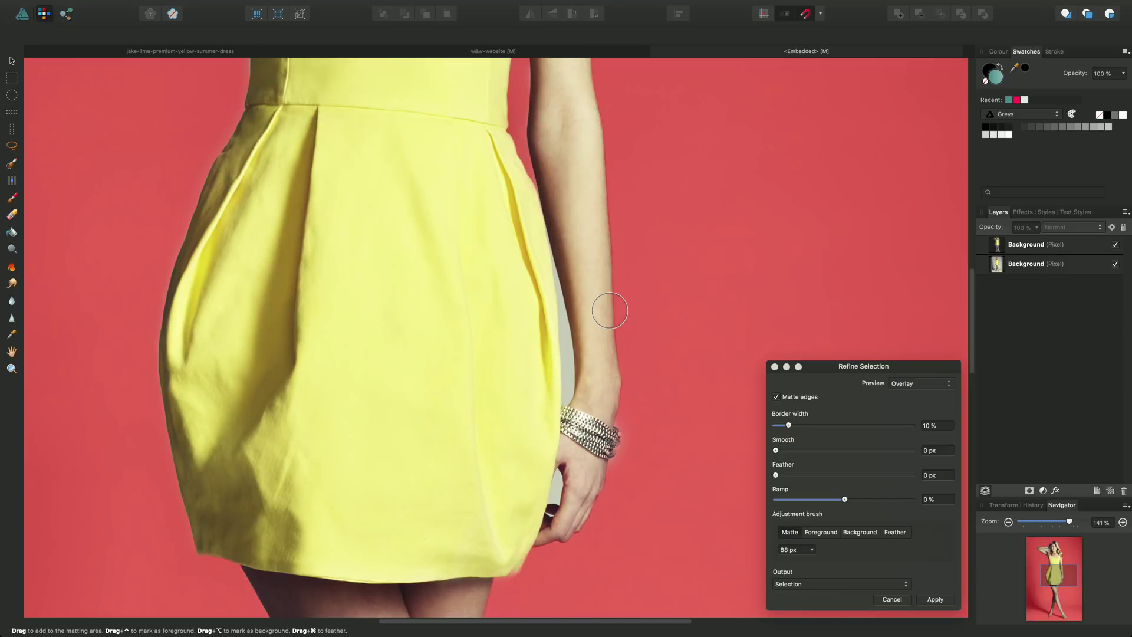
{"action": "mouse_move", "coordinate": [530, 204]}
{"action": "left_mouse_down"}
{"action": "mouse_move", "coordinate": [564, 300]}
{"action": "mouse_move", "coordinate": [568, 408]}
{"action": "left_mouse_up"}
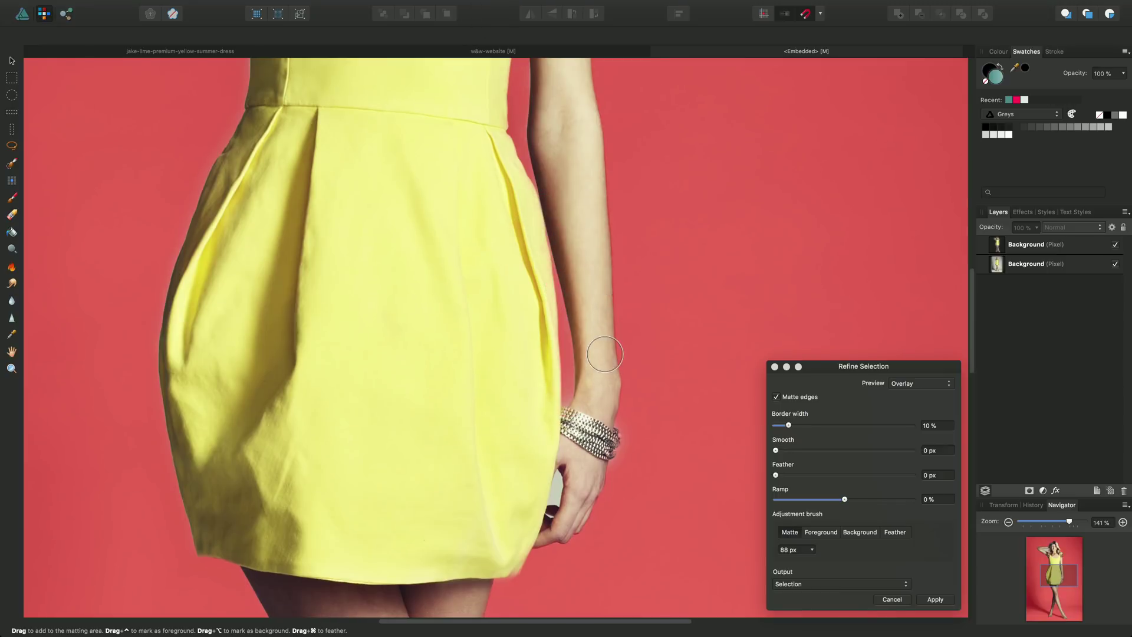
{"action": "scroll", "coordinate": [601, 341], "scroll_direction": "down", "scroll_amount": 3}
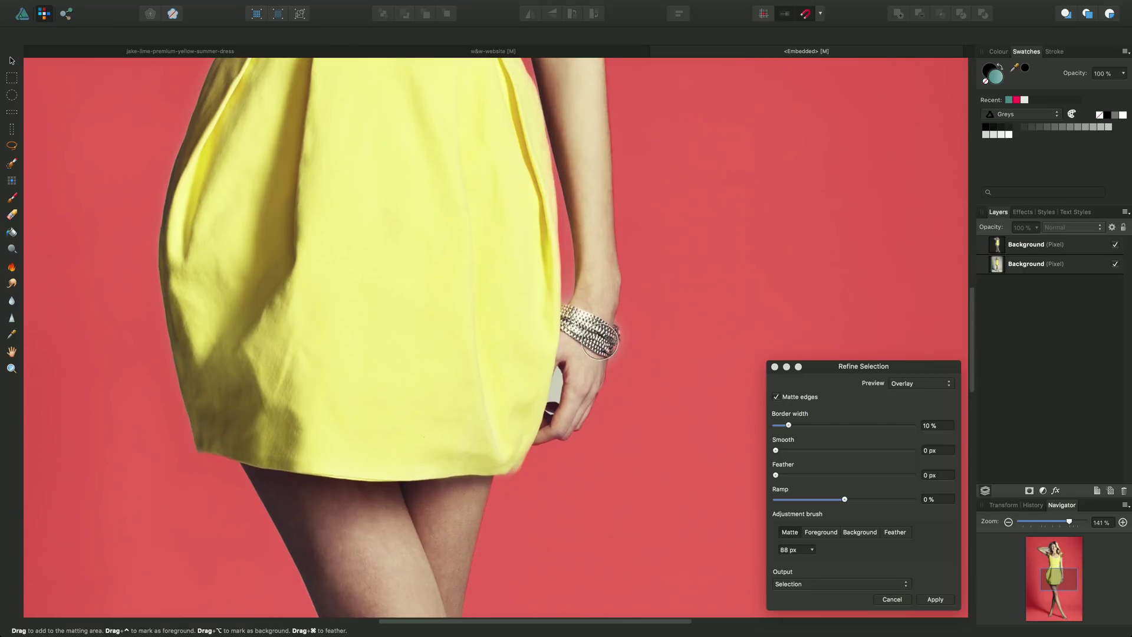
{"action": "left_click_drag", "start_coordinate": [547, 356], "coordinate": [545, 414]}
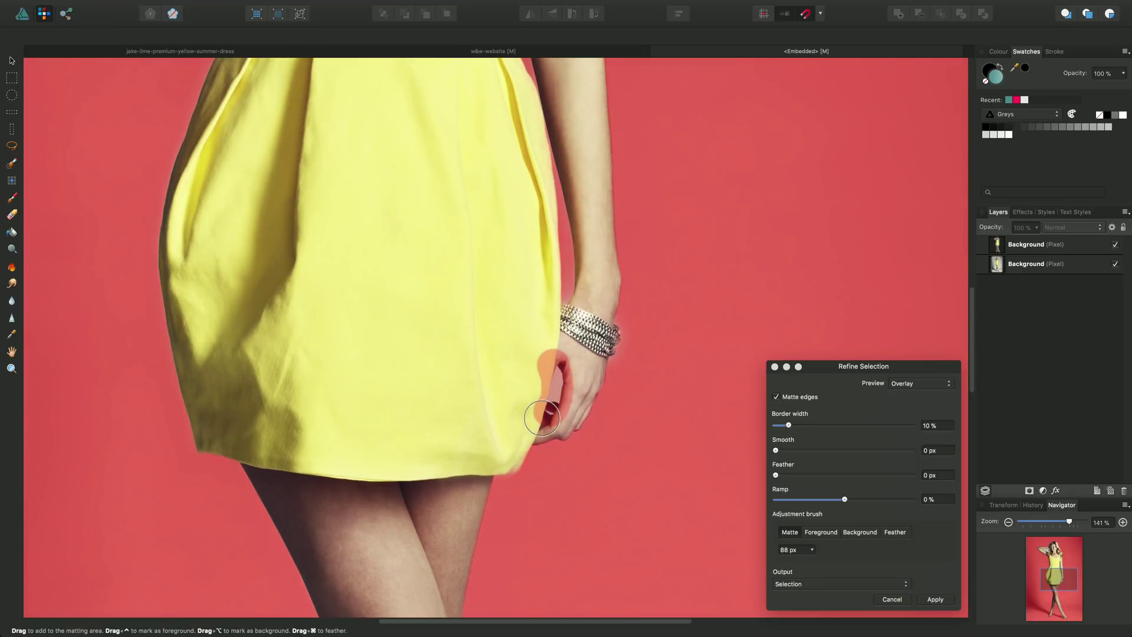
{"action": "scroll", "coordinate": [498, 310], "scroll_direction": "down", "scroll_amount": 10}
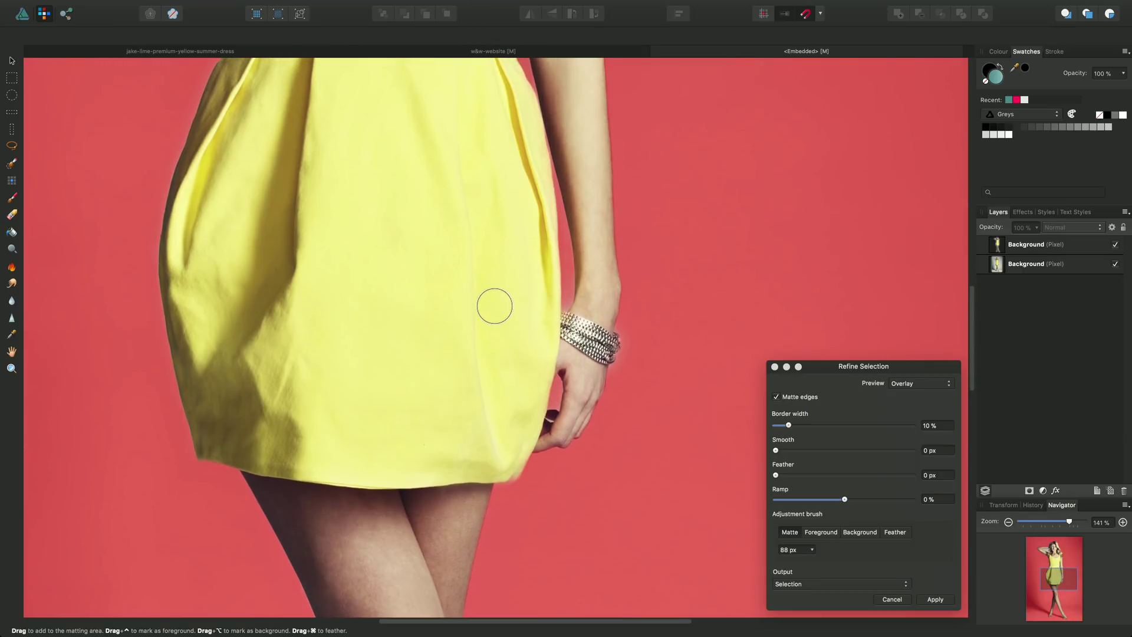
{"action": "scroll", "coordinate": [495, 304], "scroll_direction": "down", "scroll_amount": 3}
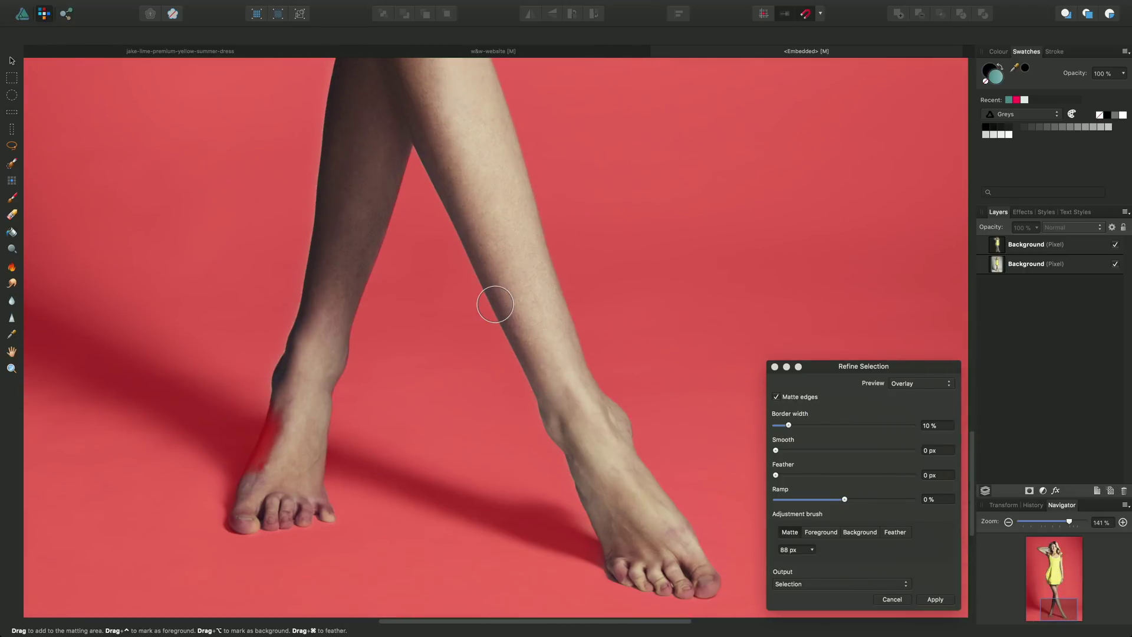
Paint the left heel with the Foreground brush to remove its red tinge.
{"action": "left_click", "coordinate": [819, 534]}
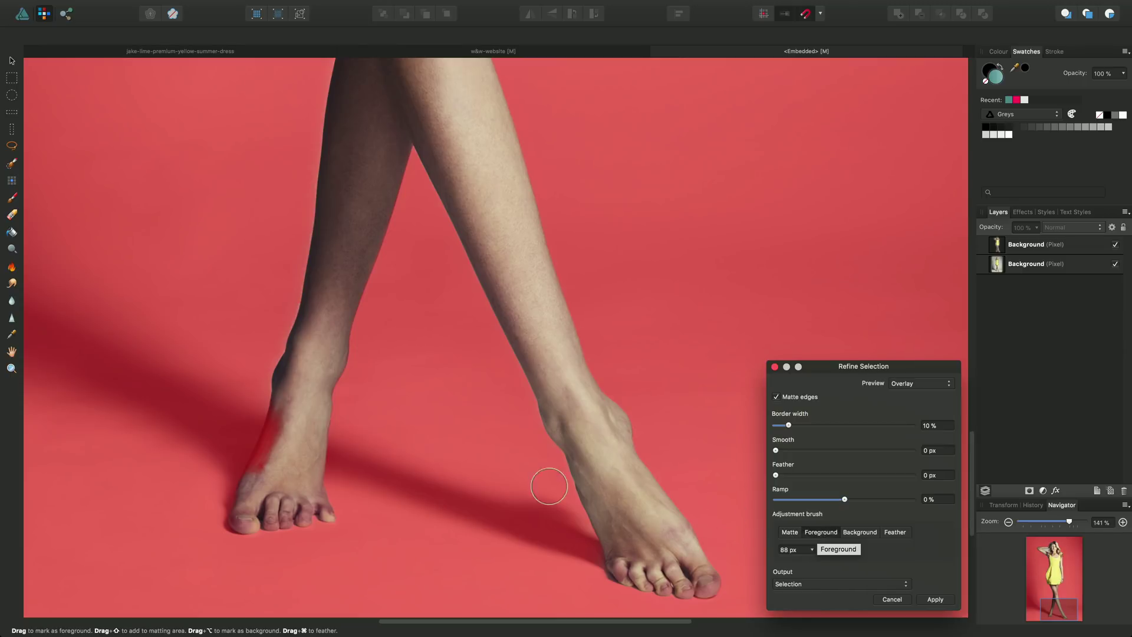
{"action": "mouse_move", "coordinate": [294, 402]}
{"action": "left_mouse_down"}
{"action": "mouse_move", "coordinate": [290, 433]}
{"action": "mouse_move", "coordinate": [293, 410]}
{"action": "mouse_move", "coordinate": [266, 446]}
{"action": "mouse_move", "coordinate": [263, 489]}
{"action": "mouse_move", "coordinate": [275, 460]}
{"action": "mouse_move", "coordinate": [253, 472]}
{"action": "mouse_move", "coordinate": [292, 386]}
{"action": "mouse_move", "coordinate": [294, 413]}
{"action": "mouse_move", "coordinate": [323, 419]}
{"action": "left_mouse_up"}
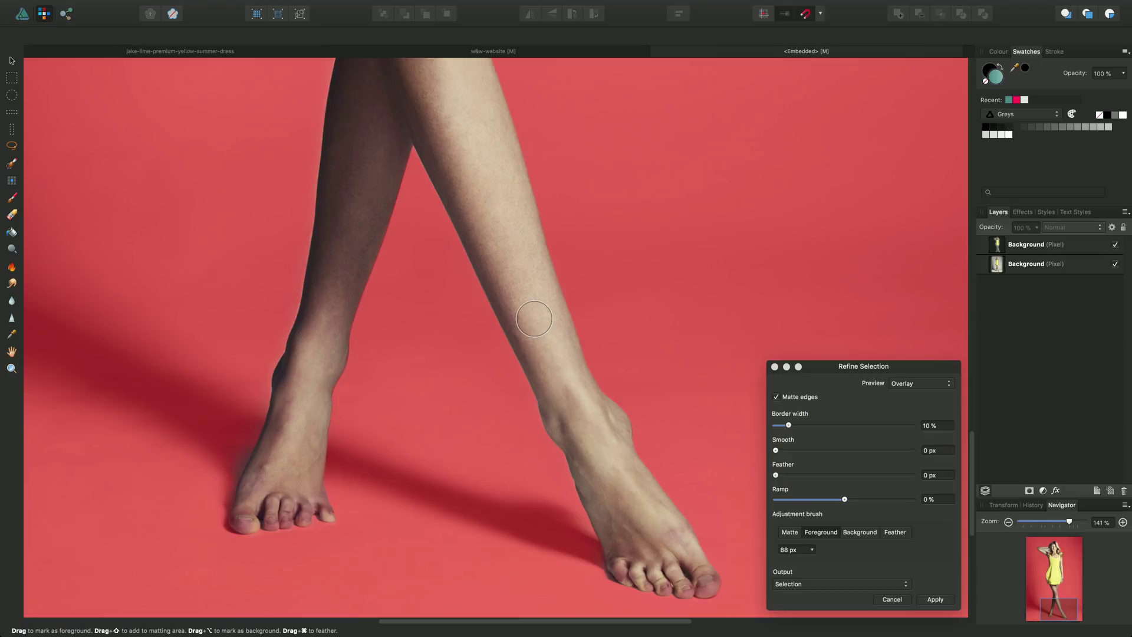
Zoom out to check the whole figure, then zoom back in on the hair.
{"action": "scroll", "coordinate": [534, 319], "scroll_direction": "down", "scroll_amount": 6}
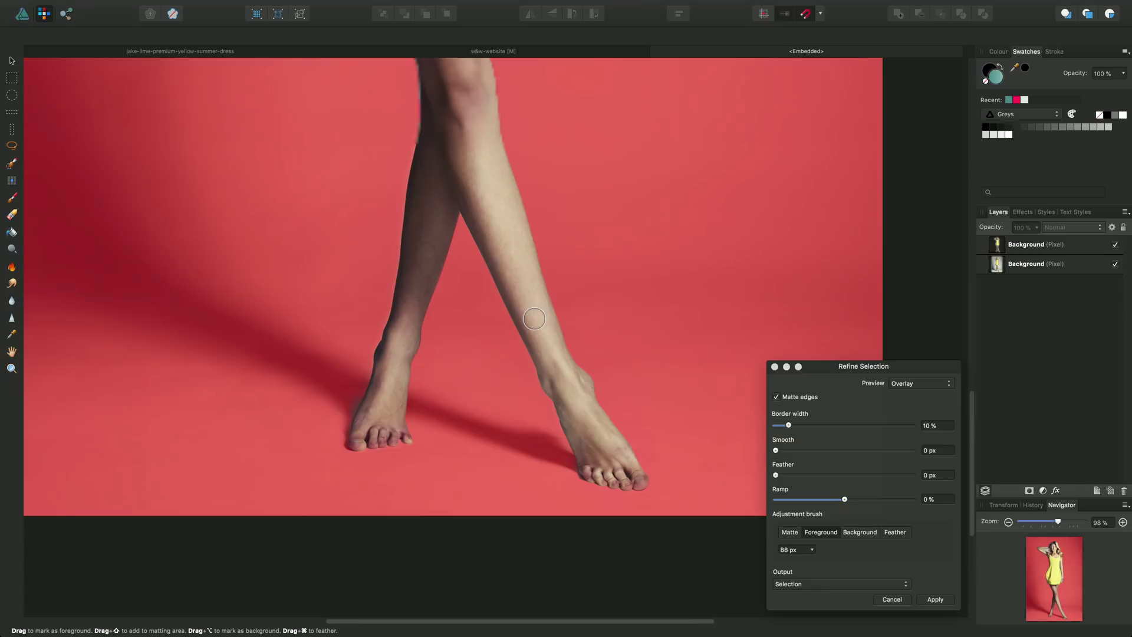
{"action": "scroll", "coordinate": [535, 316], "scroll_direction": "down", "scroll_amount": 4}
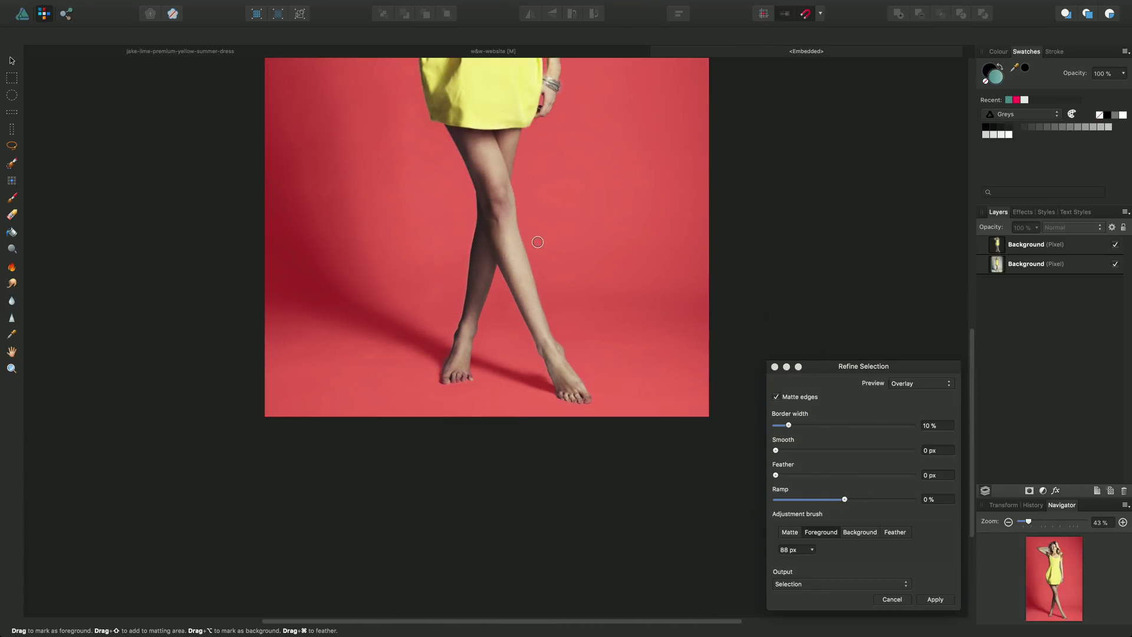
{"action": "scroll", "coordinate": [533, 247], "scroll_direction": "down", "scroll_amount": 1}
{"action": "scroll", "coordinate": [535, 247], "scroll_direction": "up", "scroll_amount": 5}
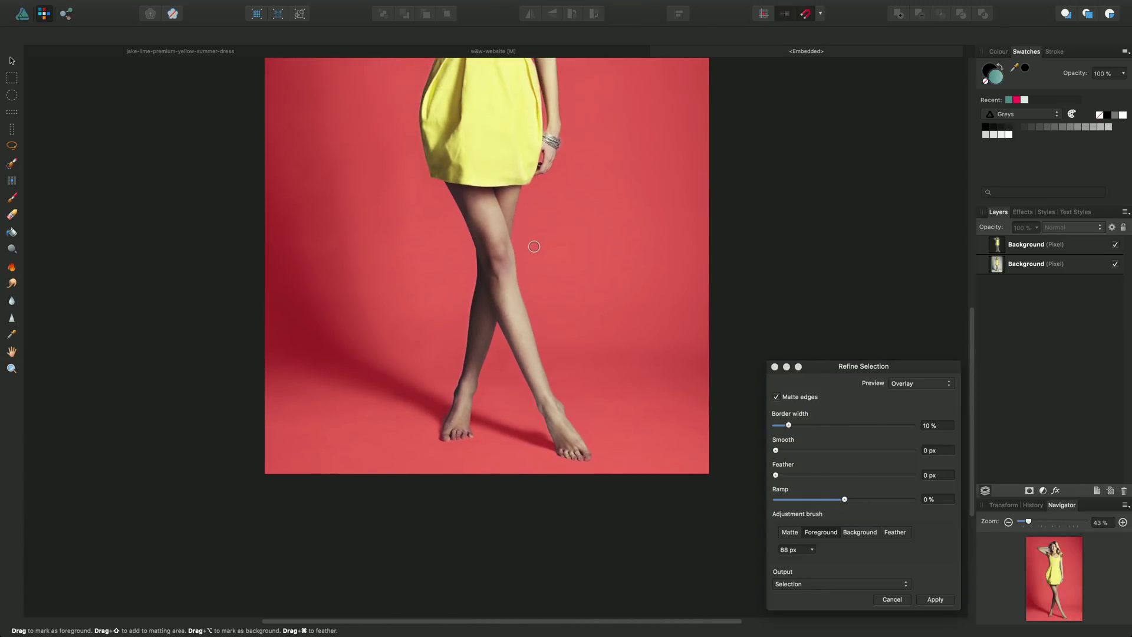
{"action": "scroll", "coordinate": [534, 247], "scroll_direction": "up", "scroll_amount": 2}
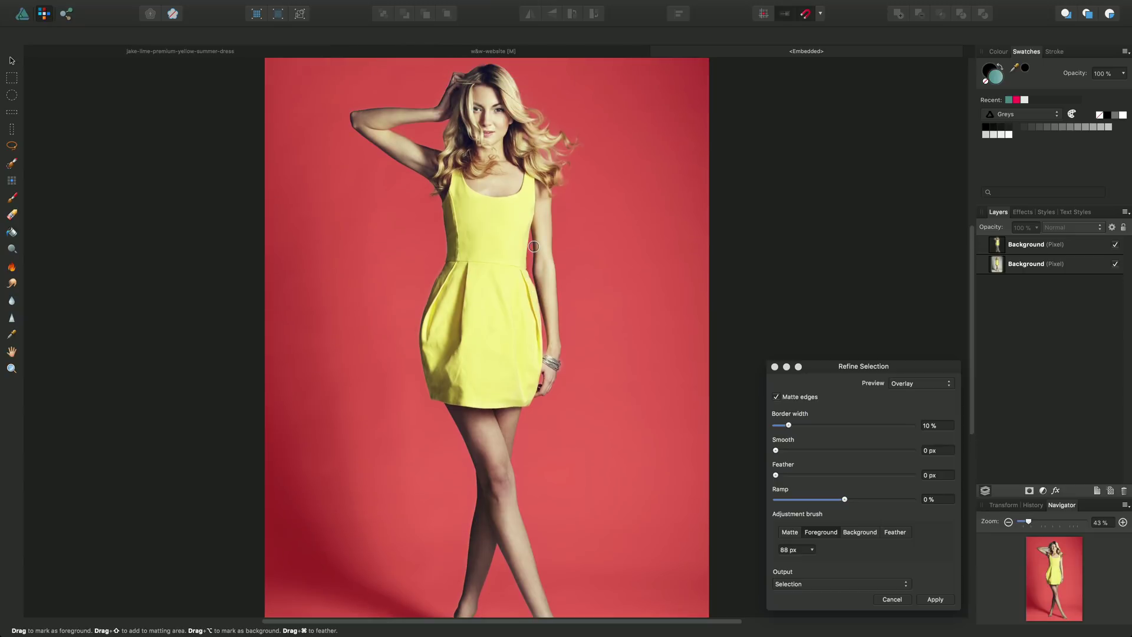
{"action": "scroll", "coordinate": [500, 190], "scroll_direction": "down", "scroll_amount": 1}
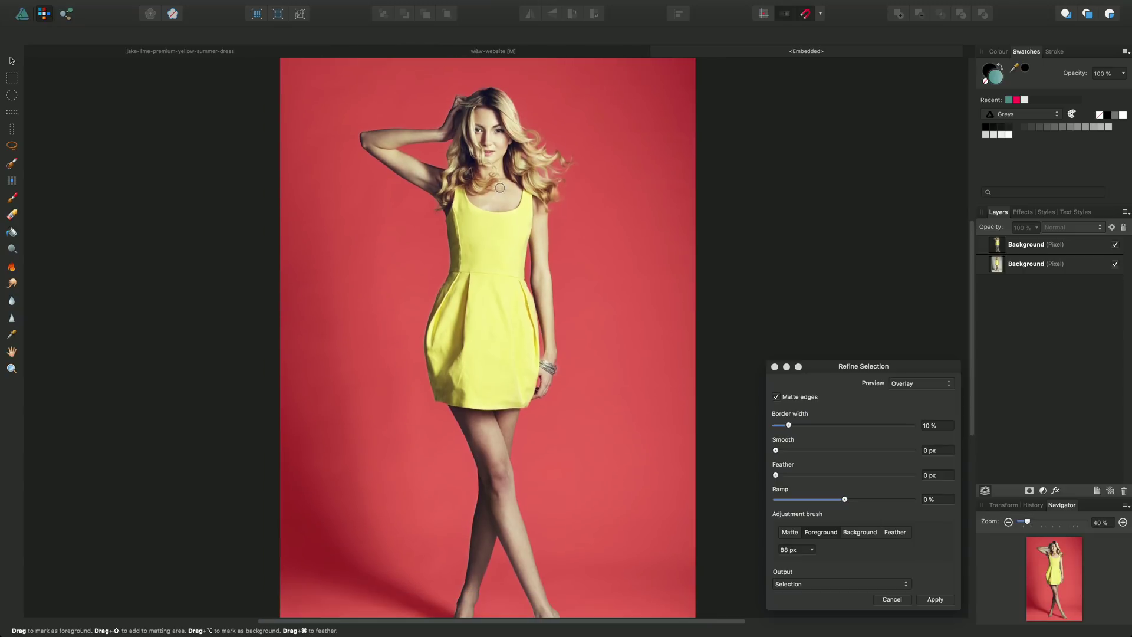
{"action": "scroll", "coordinate": [500, 190], "scroll_direction": "up", "scroll_amount": 9}
{"action": "scroll", "coordinate": [500, 188], "scroll_direction": "up", "scroll_amount": 1}
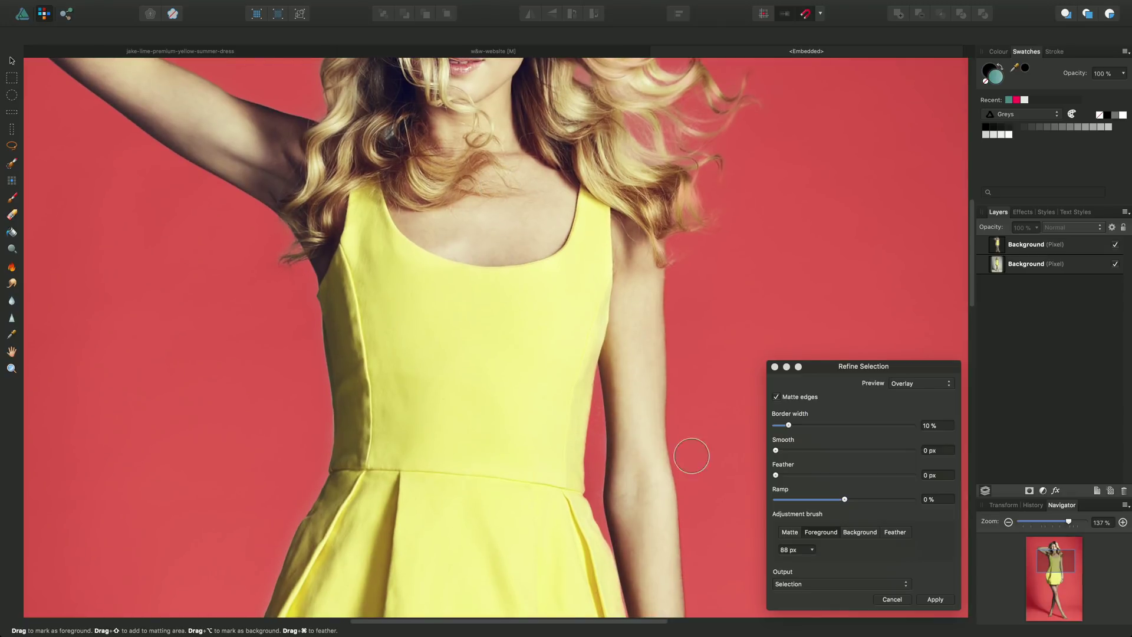
Matte-brush the loose hair strands and view the fully outlined model.
{"action": "left_click", "coordinate": [790, 534]}
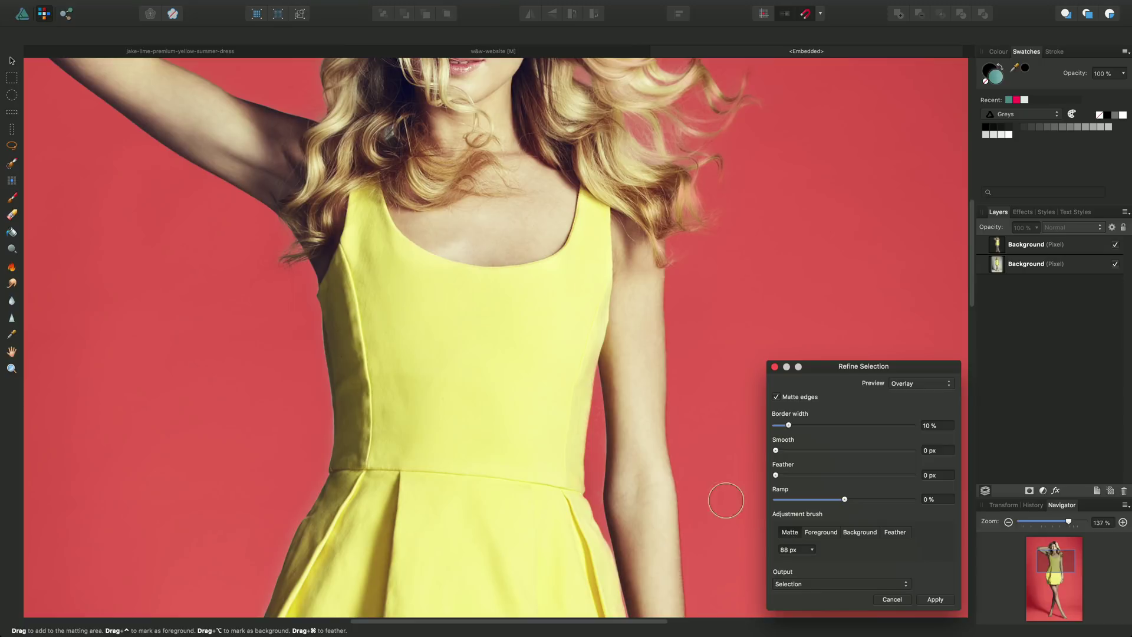
{"action": "left_click_drag", "start_coordinate": [390, 128], "coordinate": [402, 187]}
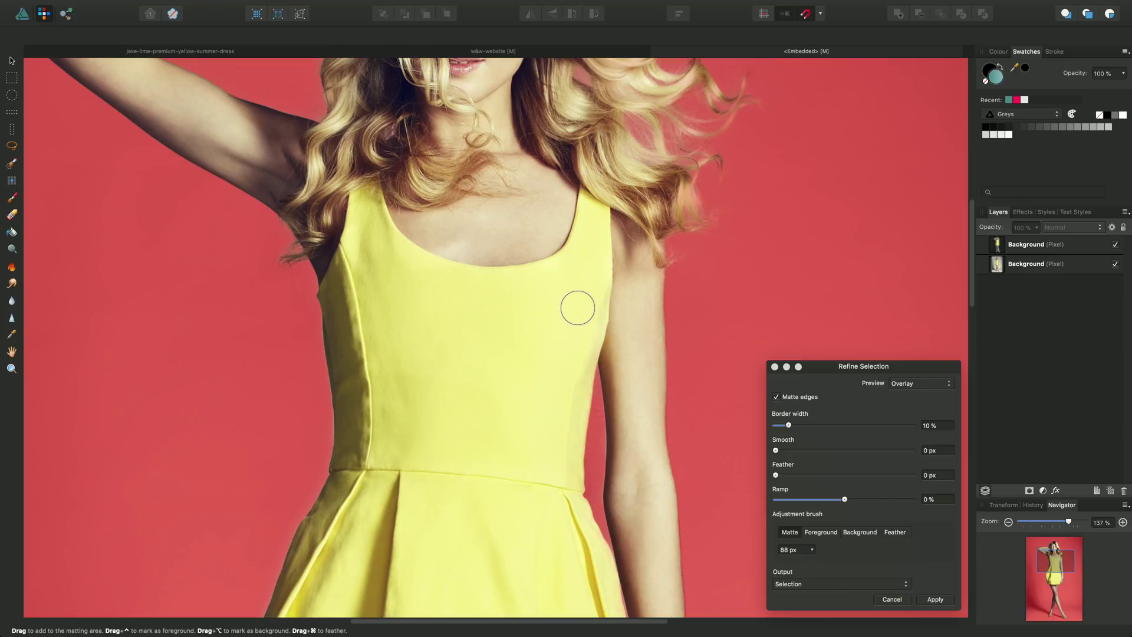
{"action": "scroll", "coordinate": [576, 306], "scroll_direction": "up", "scroll_amount": 1}
{"action": "scroll", "coordinate": [576, 306], "scroll_direction": "down", "scroll_amount": 5}
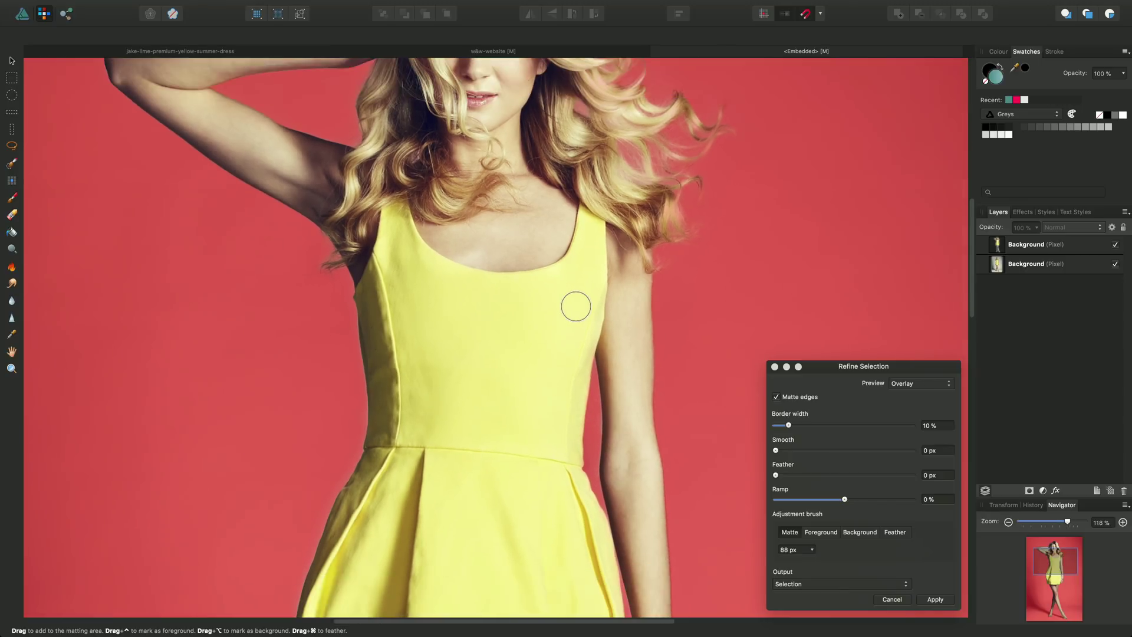
{"action": "scroll", "coordinate": [575, 307], "scroll_direction": "down", "scroll_amount": 2}
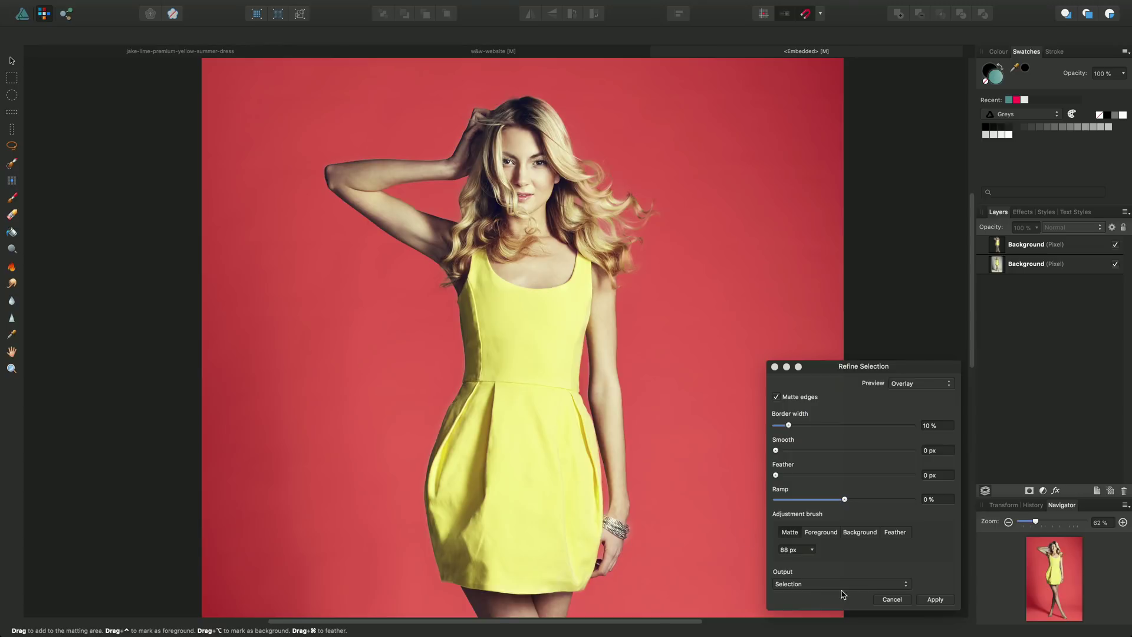
Apply the refined selection as a Mask to cut out the model, then return to the w&w-website document.
{"action": "left_click", "coordinate": [904, 587]}
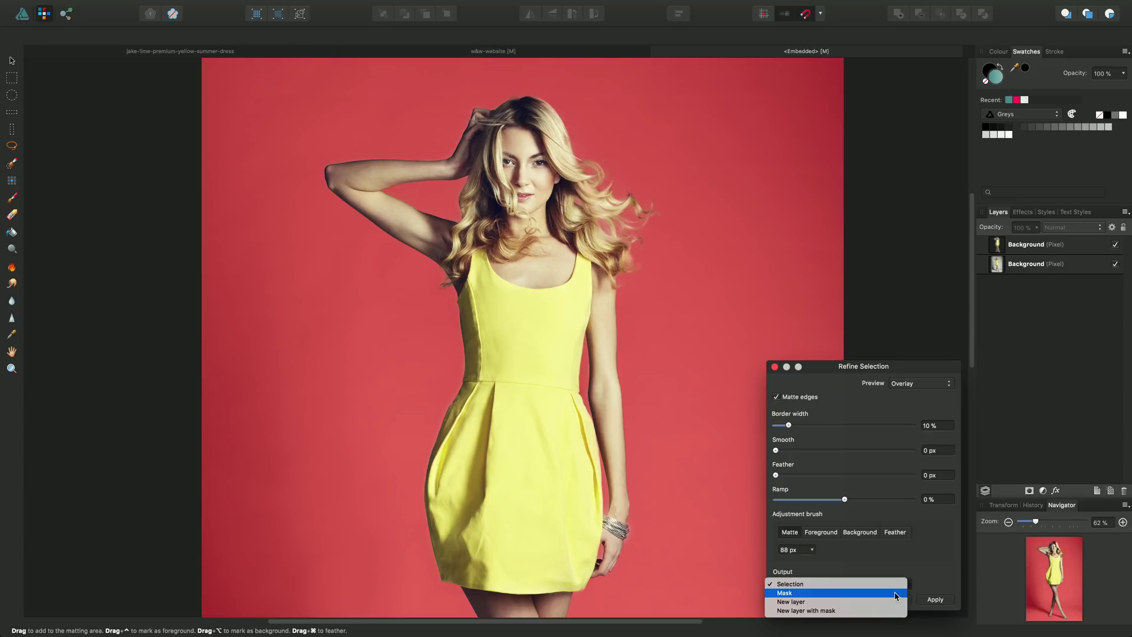
{"action": "left_click", "coordinate": [895, 593]}
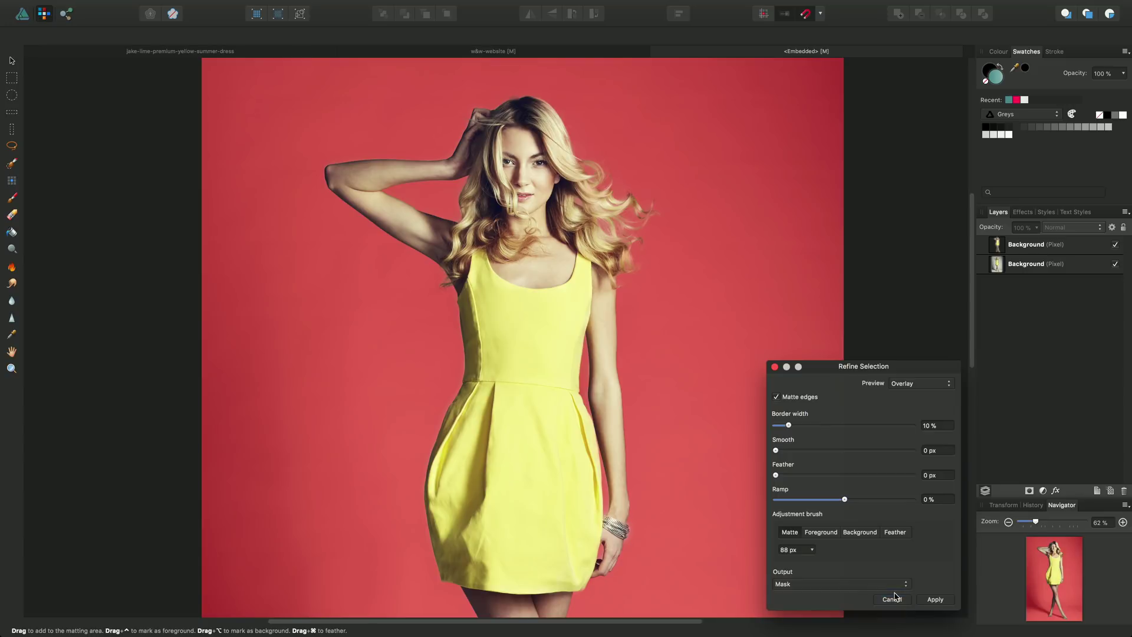
{"action": "left_click", "coordinate": [931, 601]}
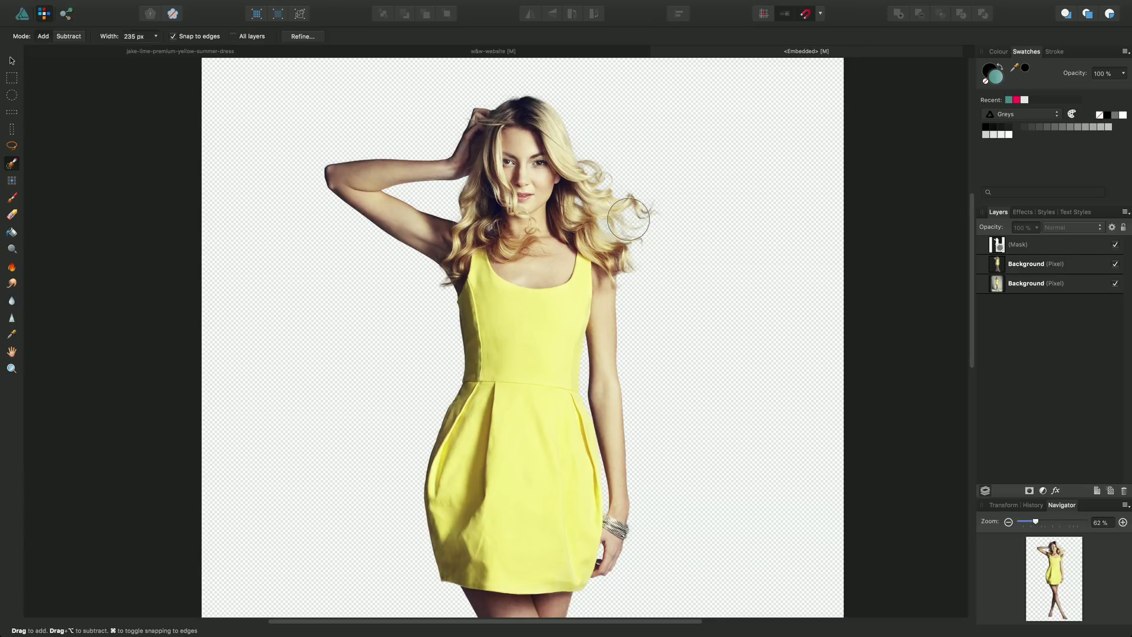
{"action": "left_click", "coordinate": [568, 52]}
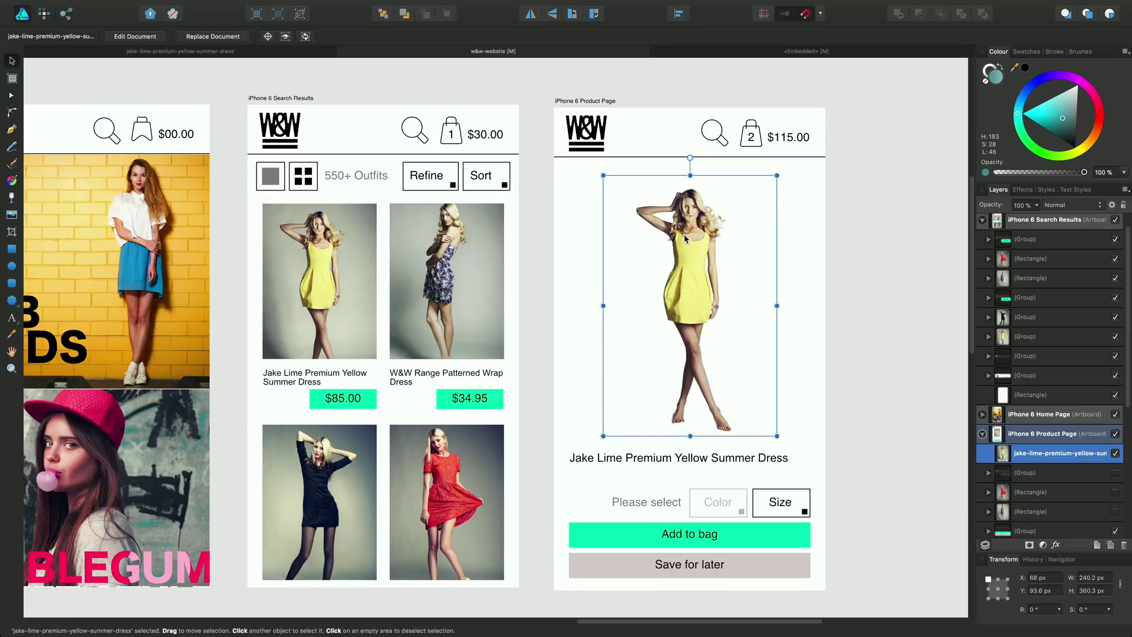
{"action": "scroll", "coordinate": [684, 235], "scroll_direction": "up", "scroll_amount": 5}
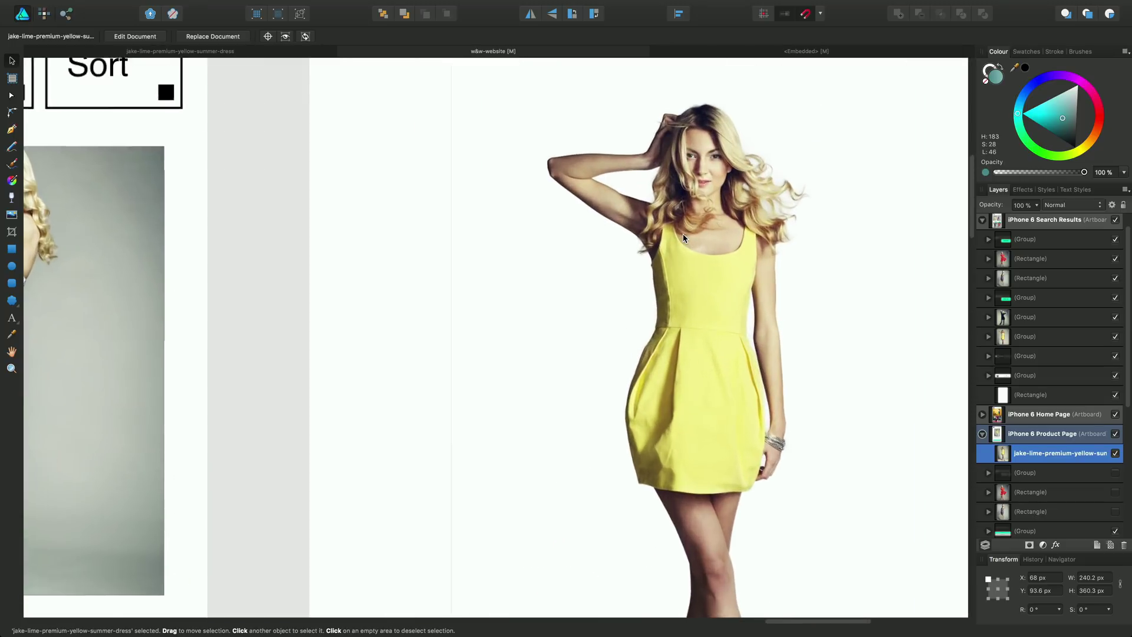
{"action": "scroll", "coordinate": [682, 236], "scroll_direction": "up", "scroll_amount": 5}
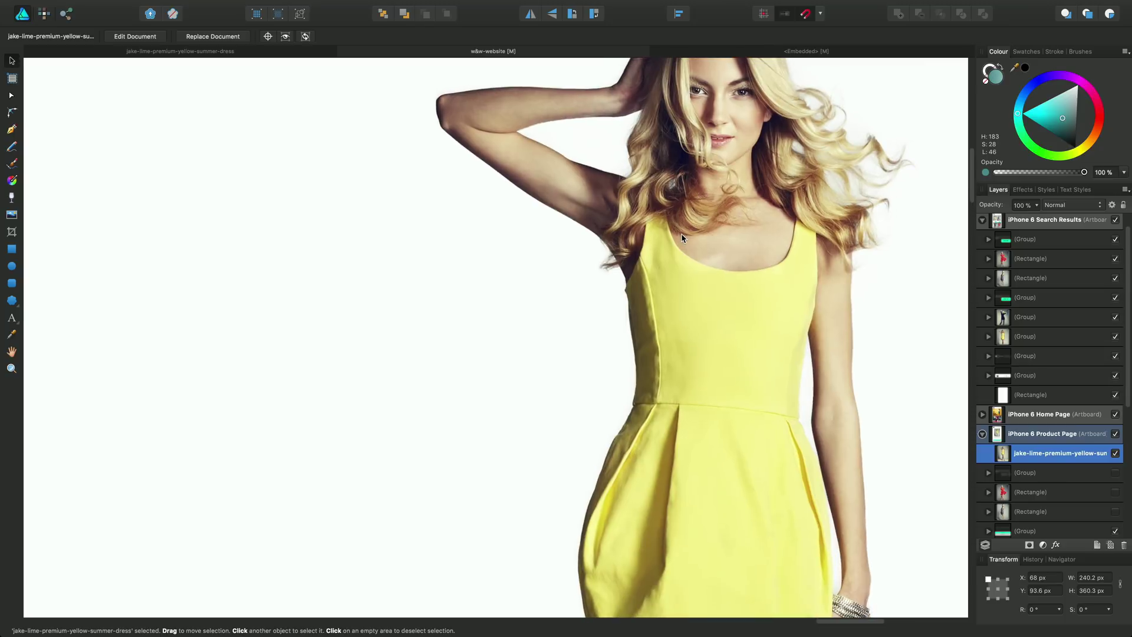